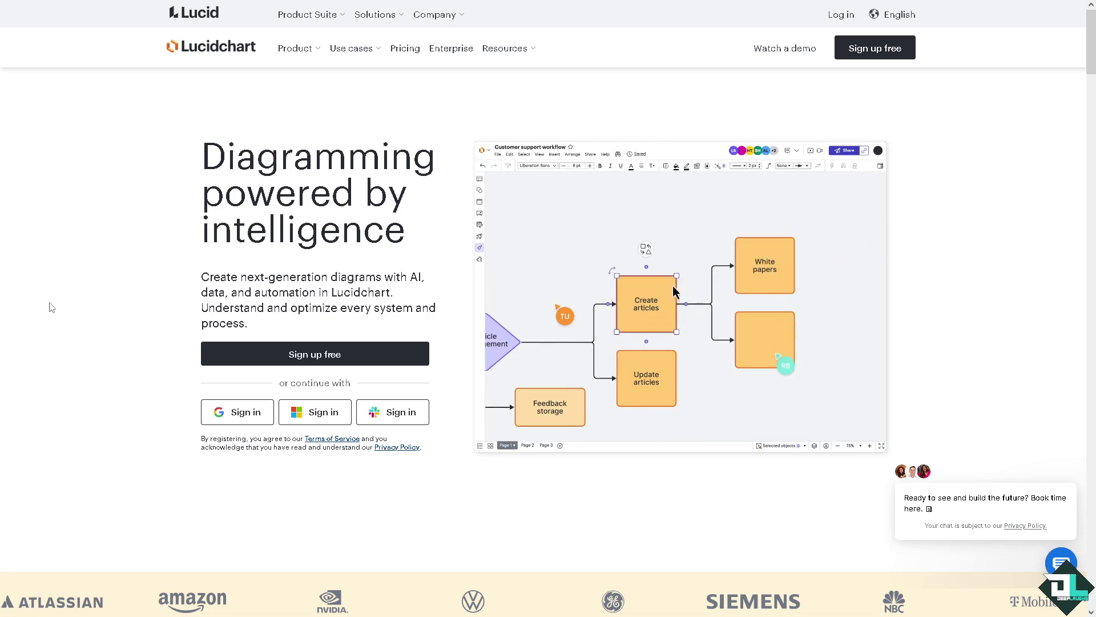
Sign up for a free Lucidchart account and reach the Lucid Home dashboard
left_click(338, 355)
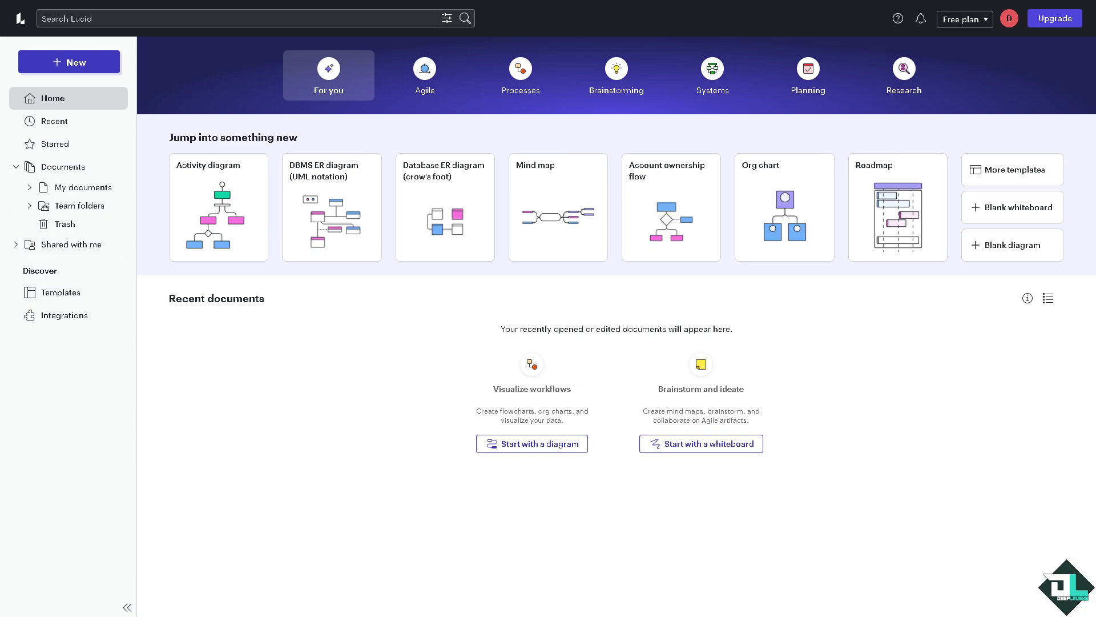
Start a new Lucidchart document from a template and search the templates for 'UML'
left_click(95, 63)
mouse_move(87, 100)
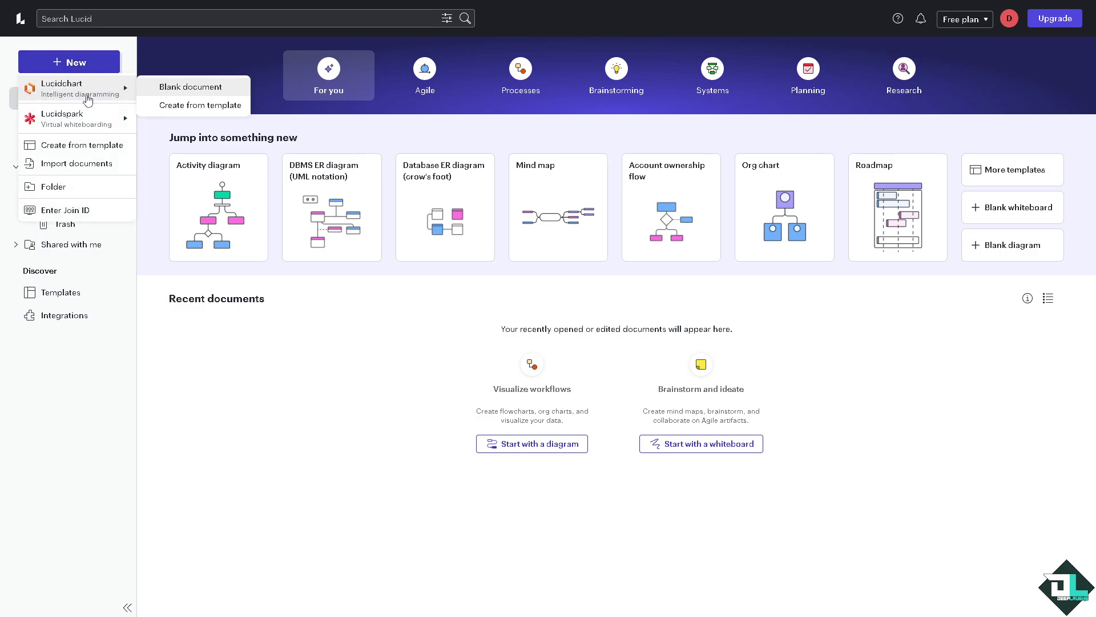
left_click(182, 106)
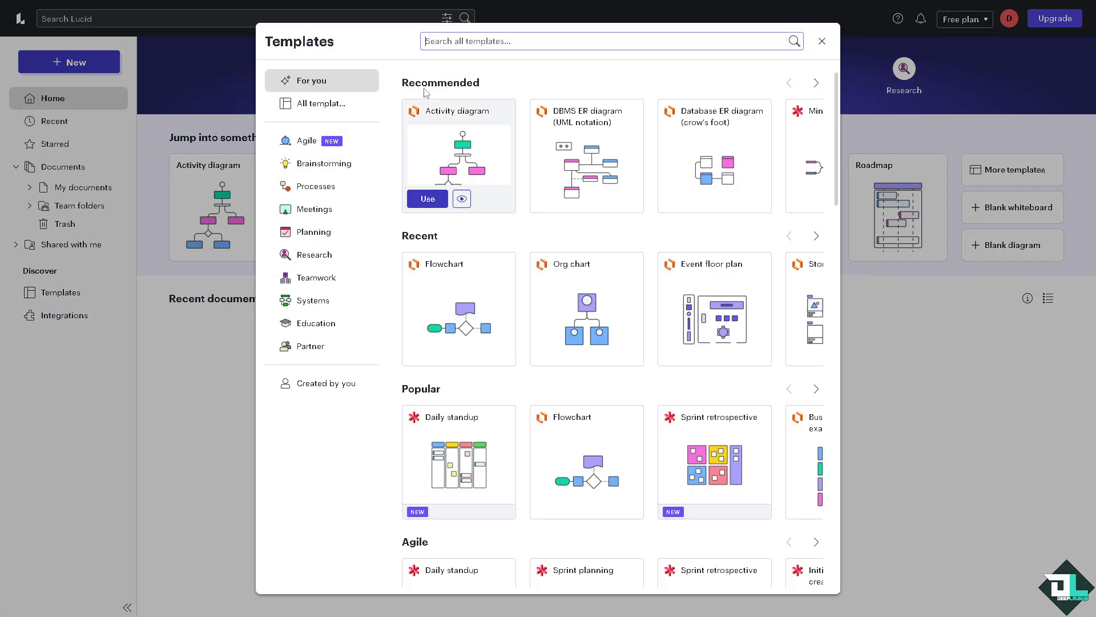
type("UML")
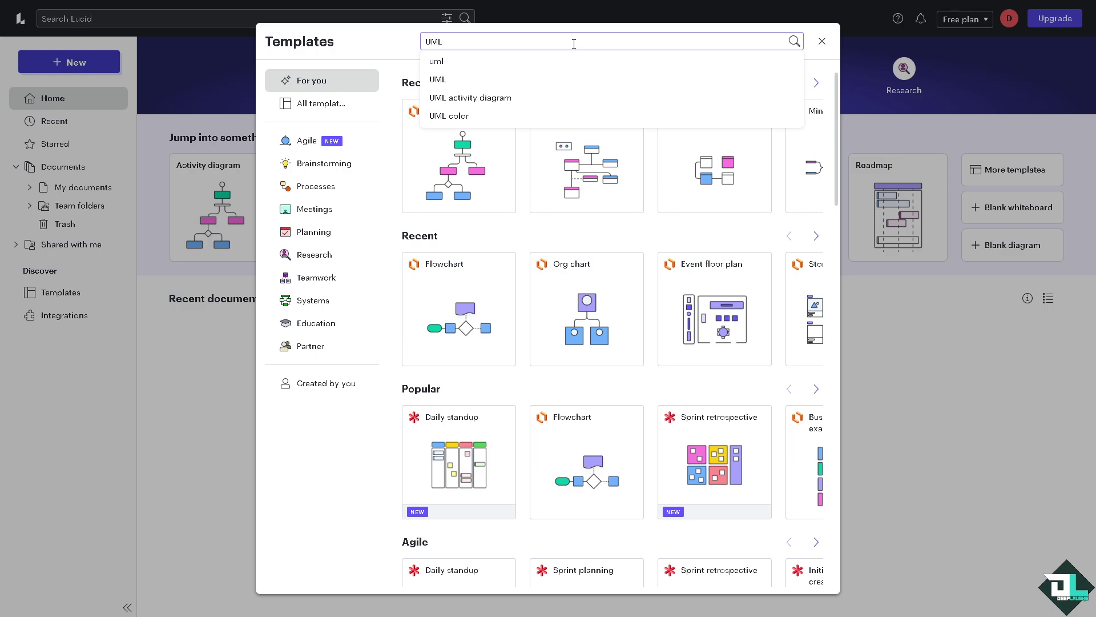
key("Return")
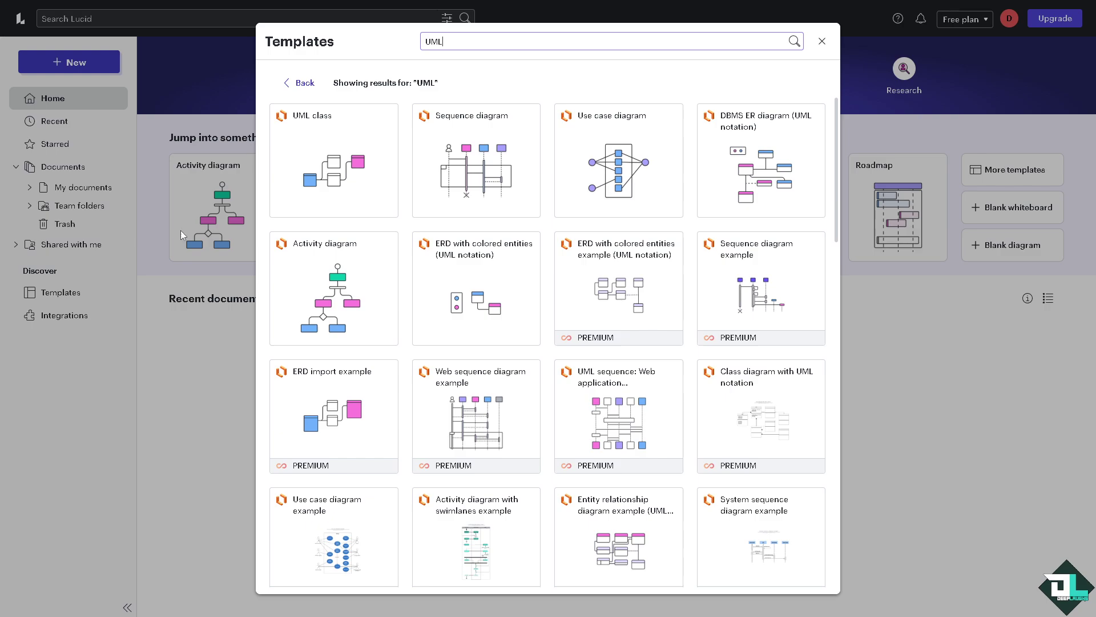
Preview the ERD with colored entities example, then return to the UML search results
mouse_move(478, 155)
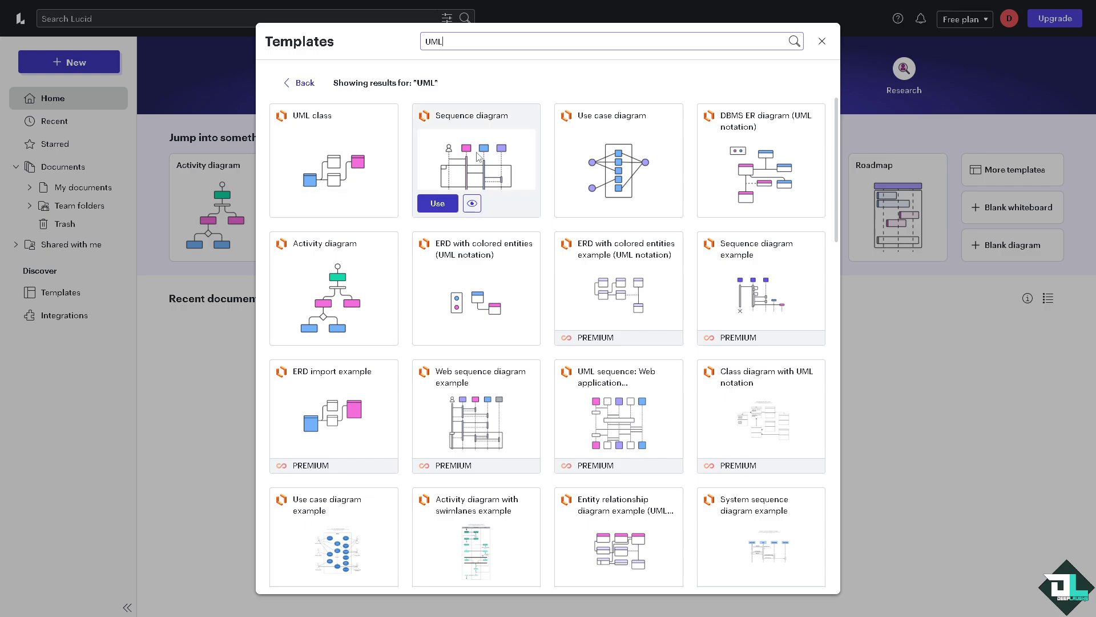
mouse_move(652, 142)
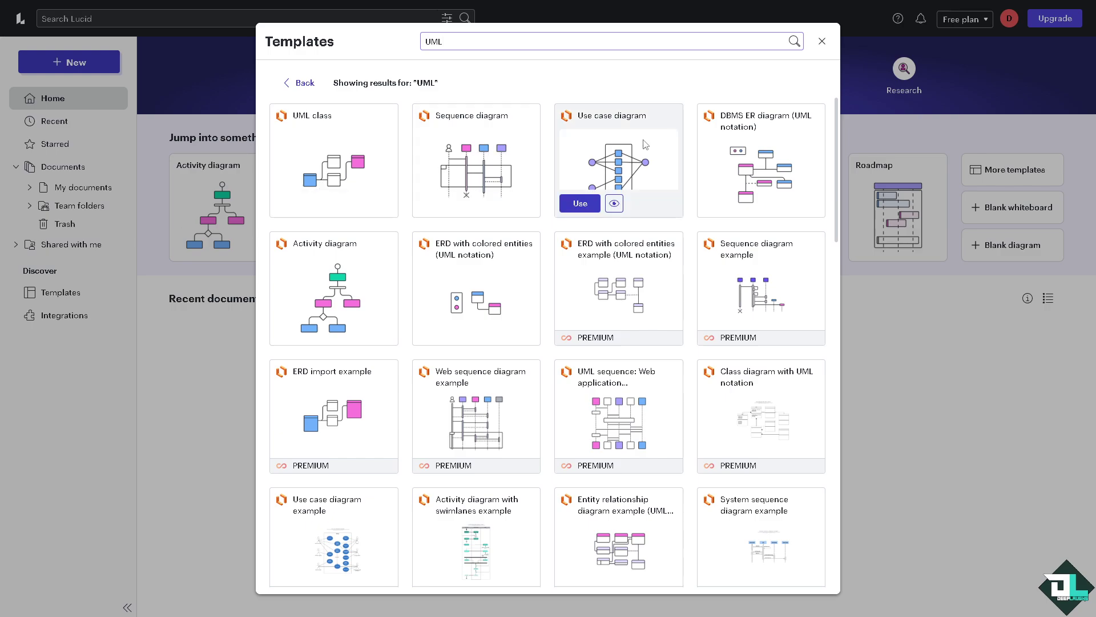
mouse_move(647, 268)
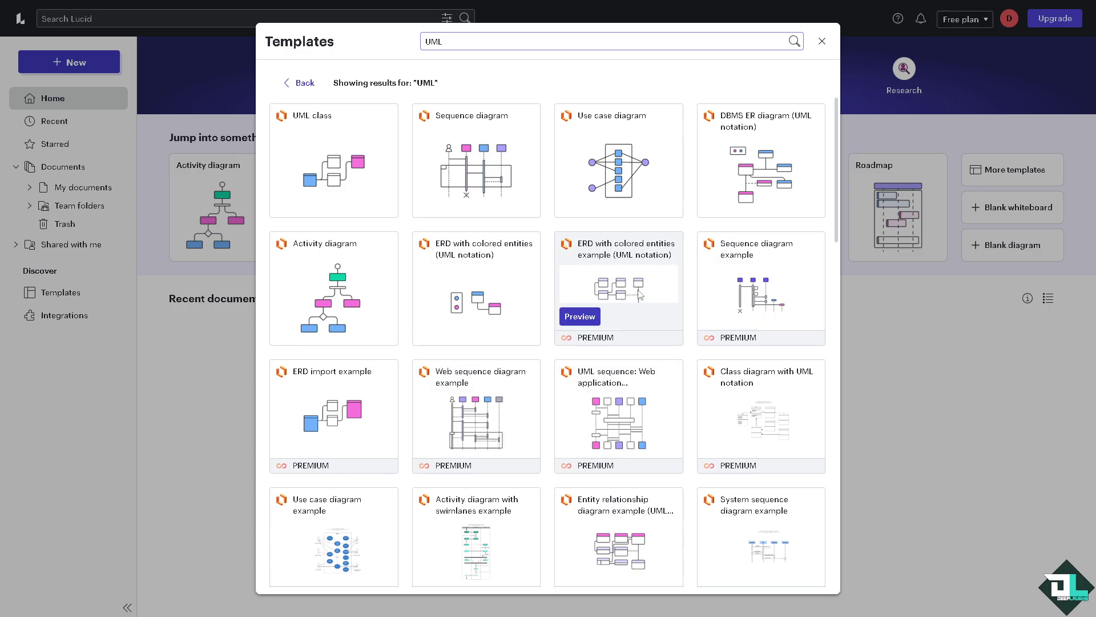
left_click_drag(576, 338, 618, 340)
left_click(620, 340)
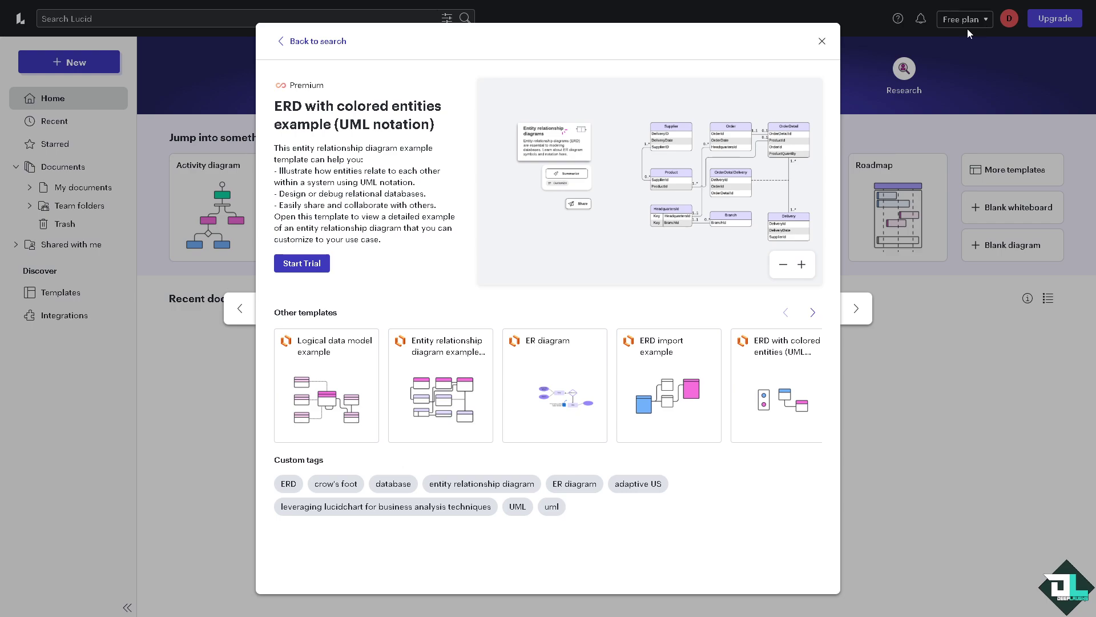
left_click(294, 41)
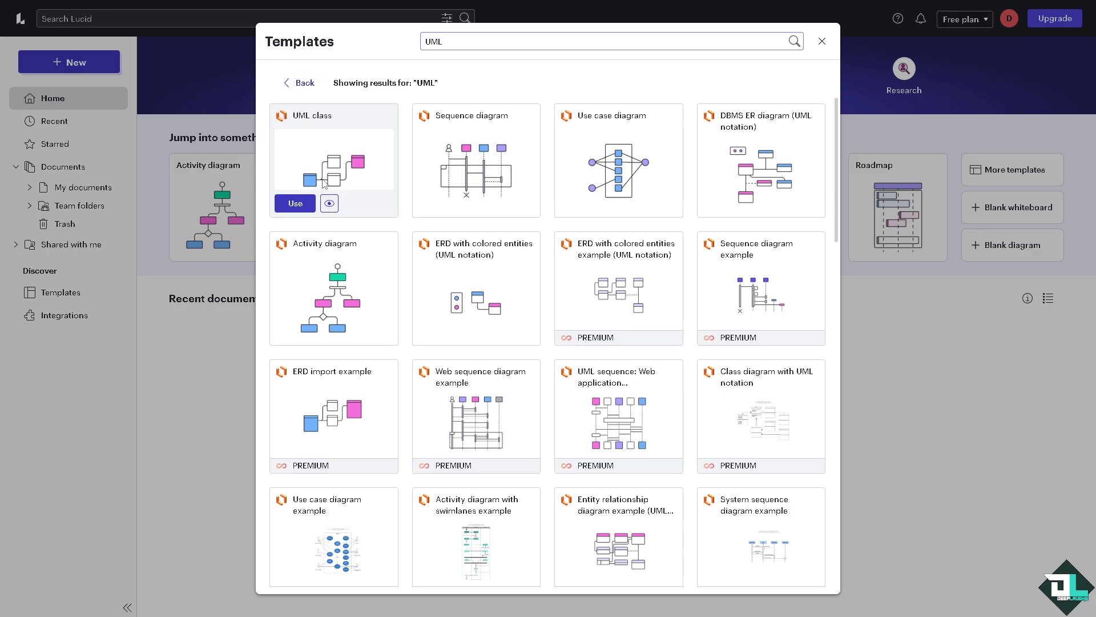
Use the UML class template and add a Class shape with an «interface» Interface below it
left_click(330, 203)
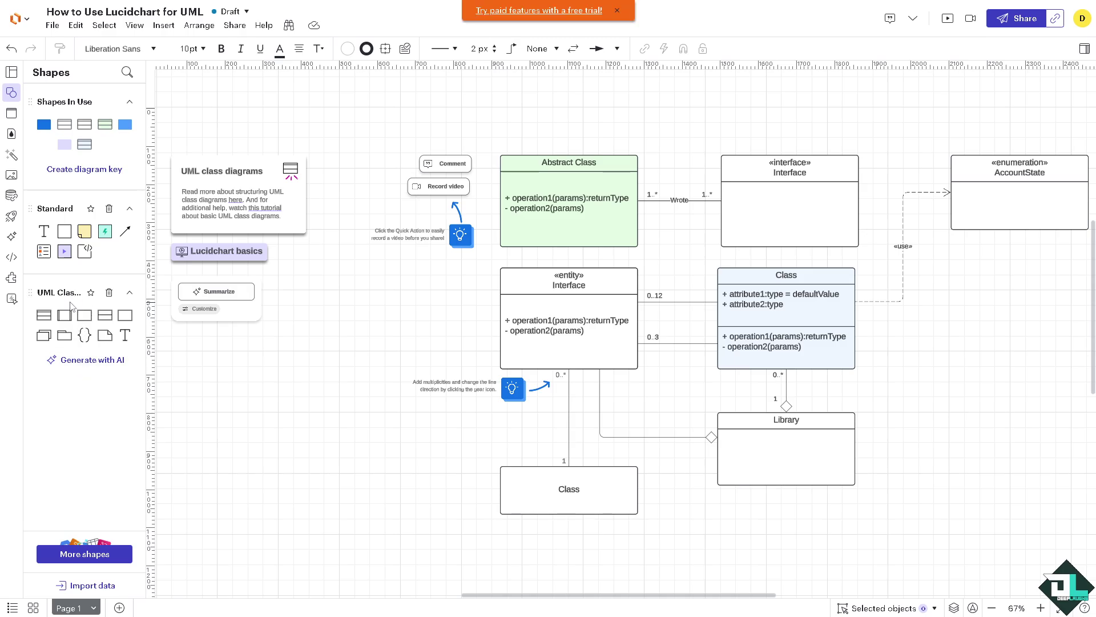
left_click(44, 313)
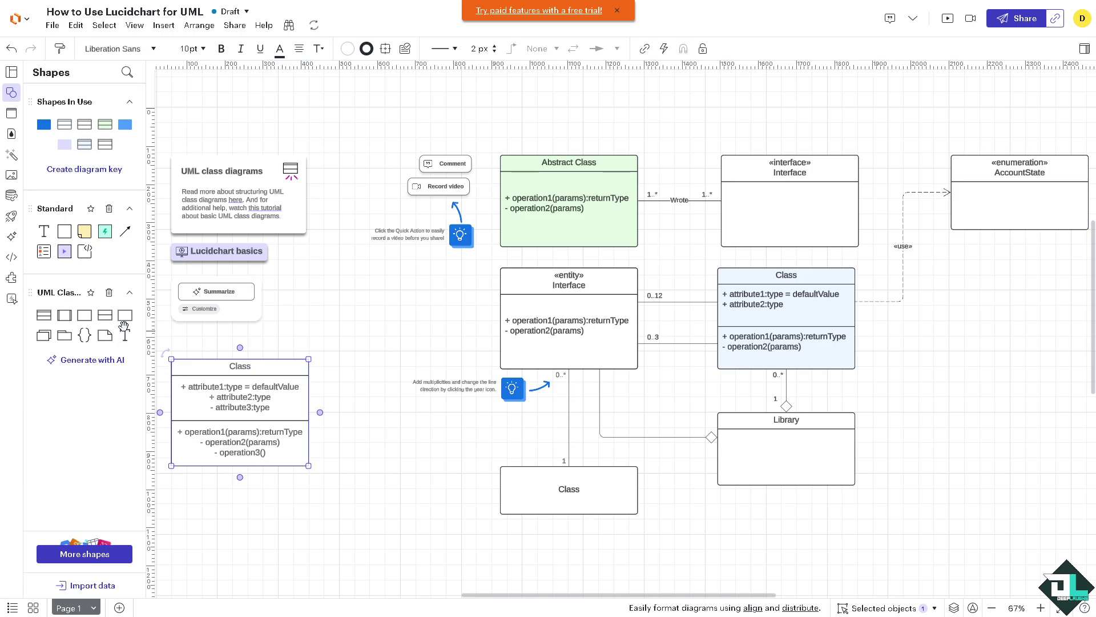
left_click_drag(124, 326, 354, 524)
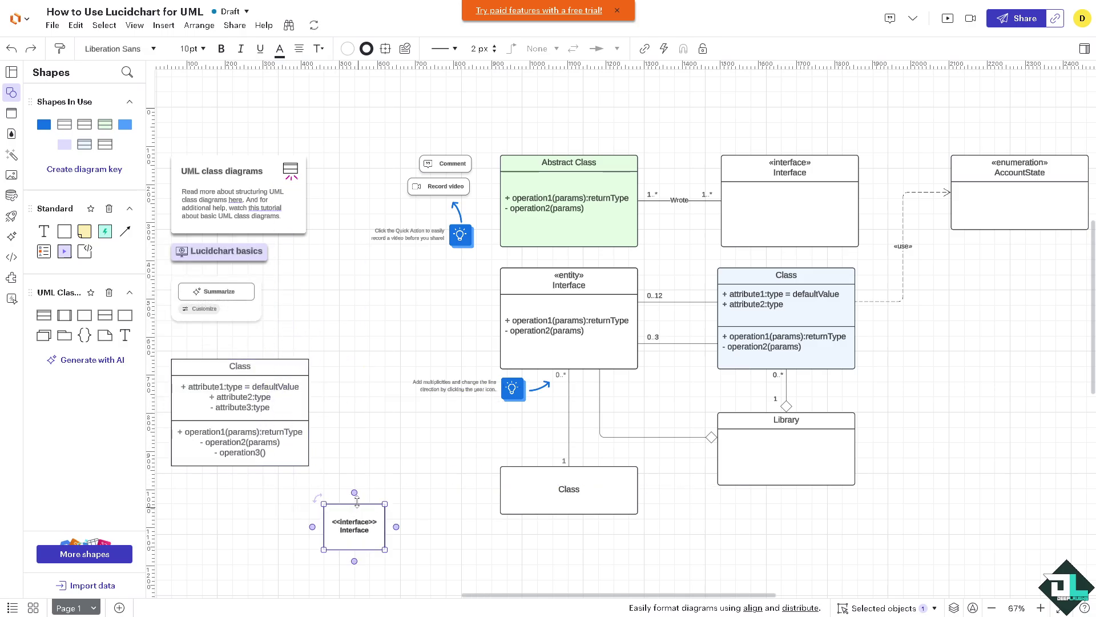
Dismiss the trial banner, return to Lucid Home, and create a new blank Lucidchart document
left_click(617, 11)
left_click(51, 25)
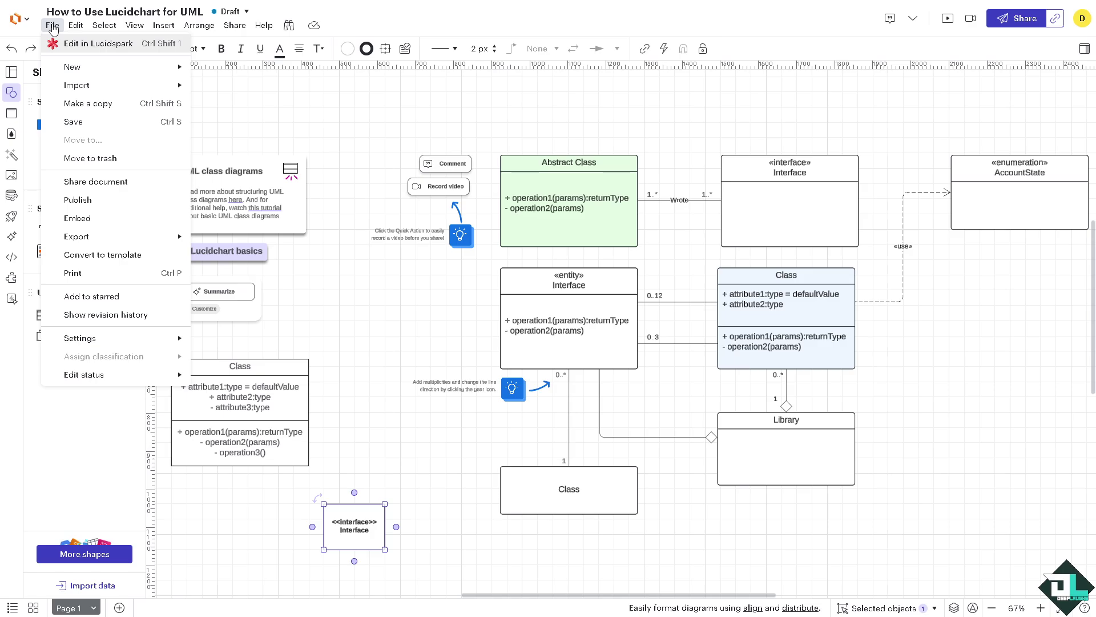
left_click(26, 19)
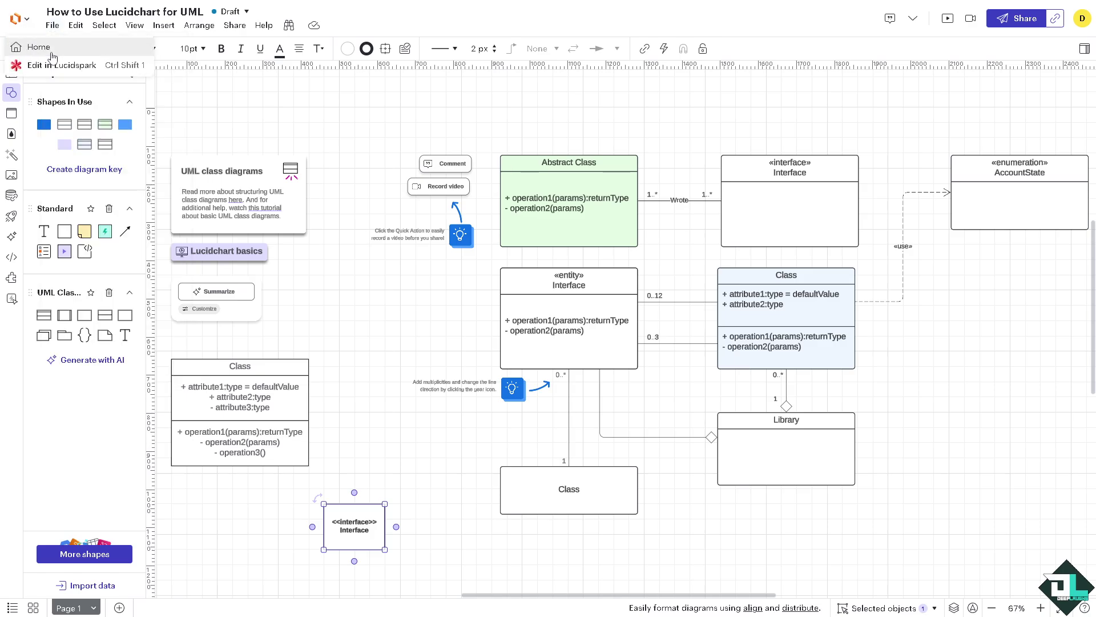
left_click(50, 50)
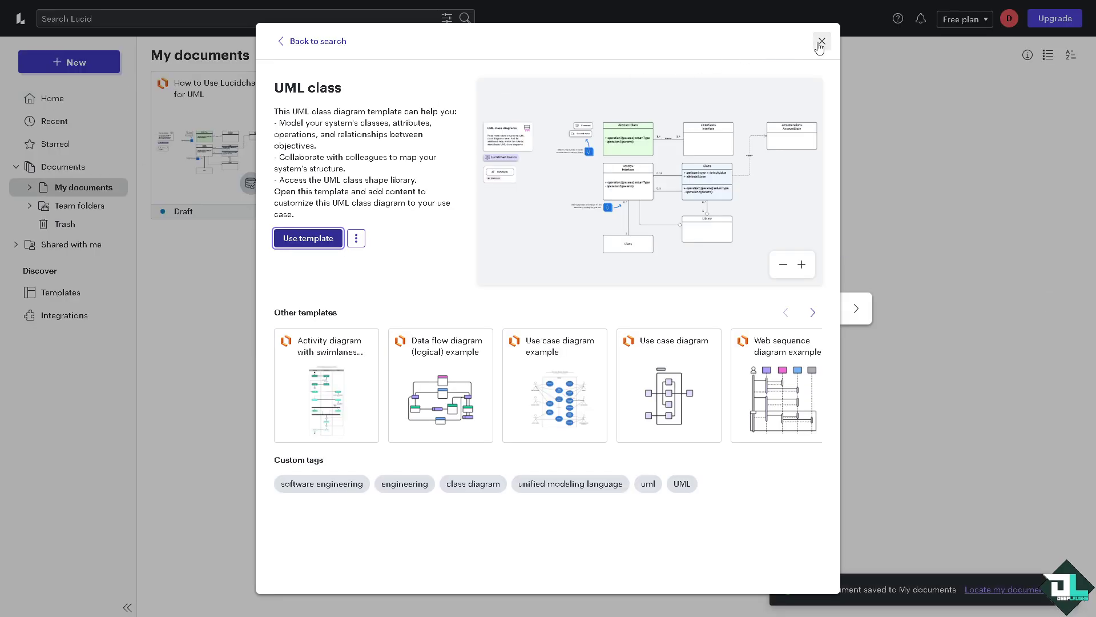
left_click(821, 41)
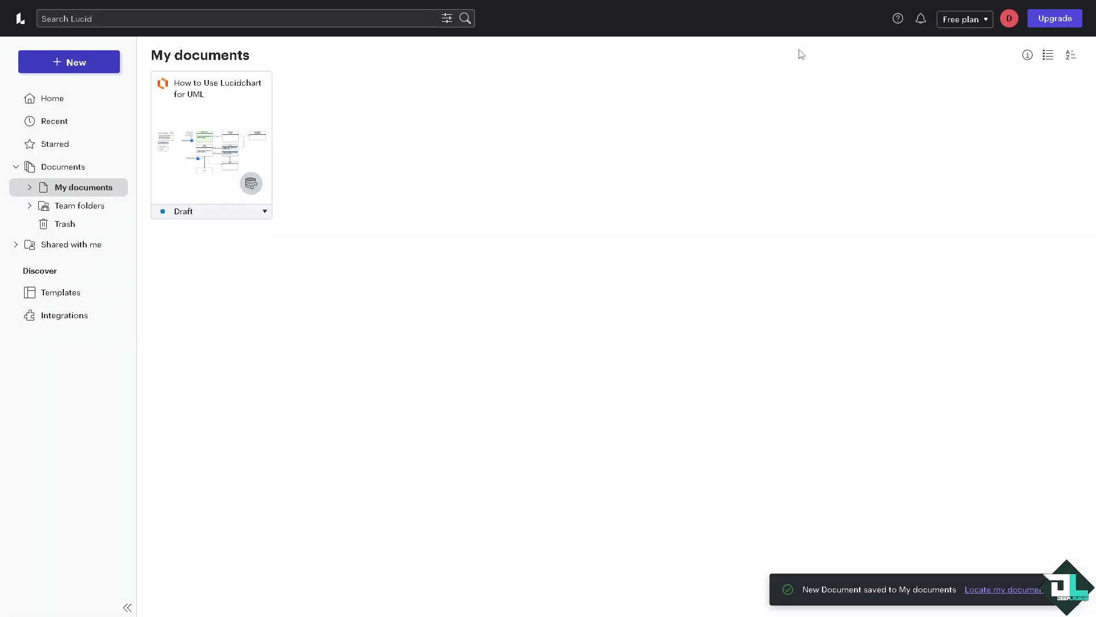
left_click(73, 107)
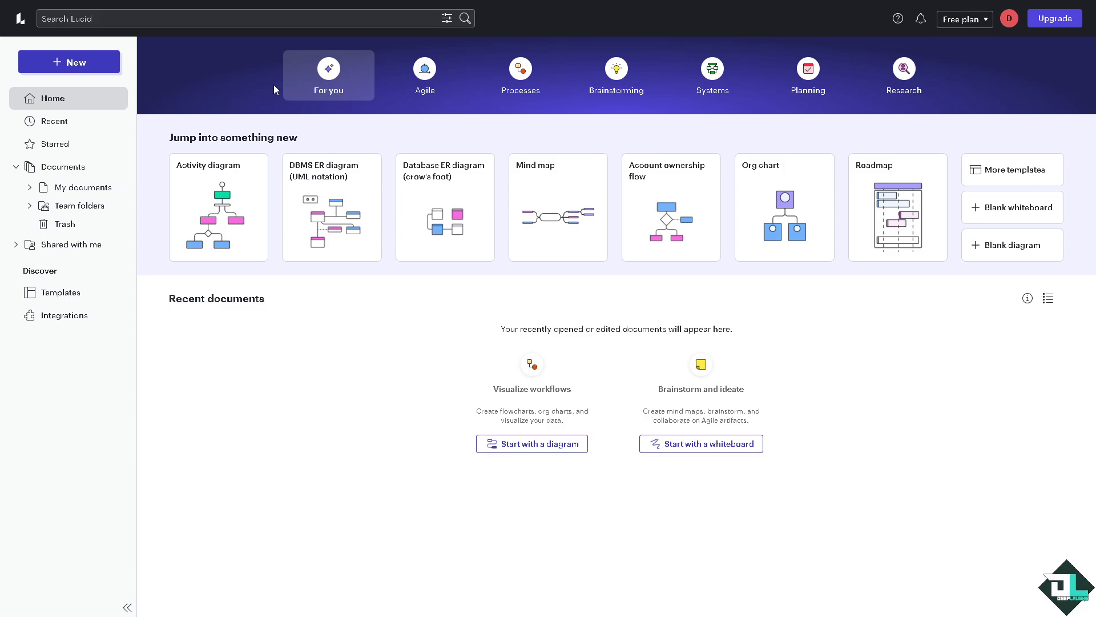
left_click(80, 62)
mouse_move(98, 91)
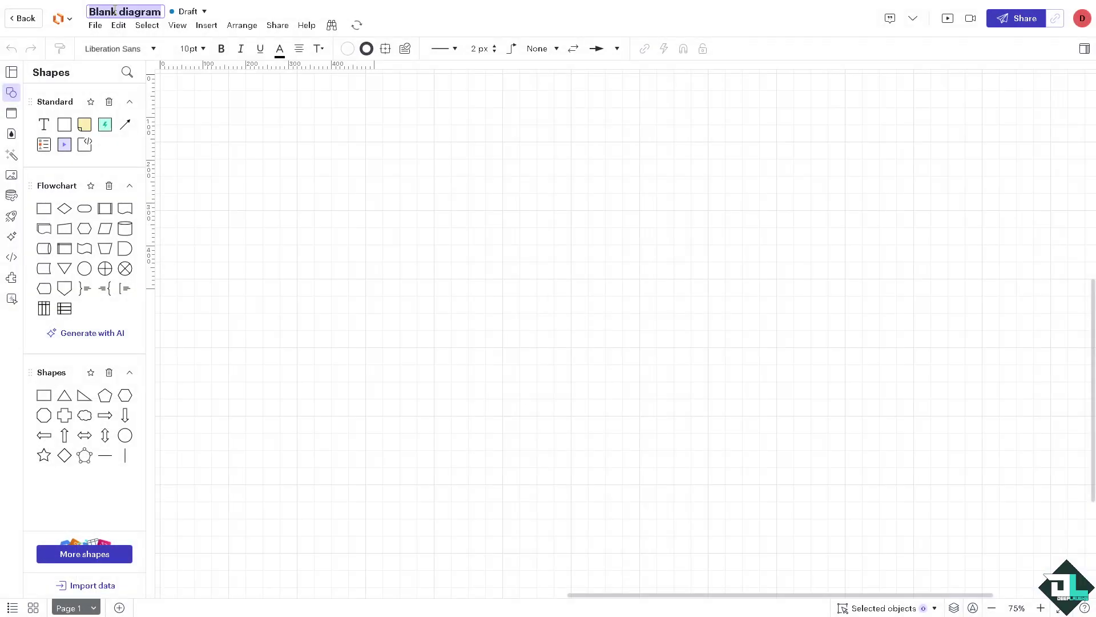
Title the diagram 'How to Use Lucidchart for UML' and close the templates gallery
type("How to Use Lucidchart for UML")
left_click(243, 150)
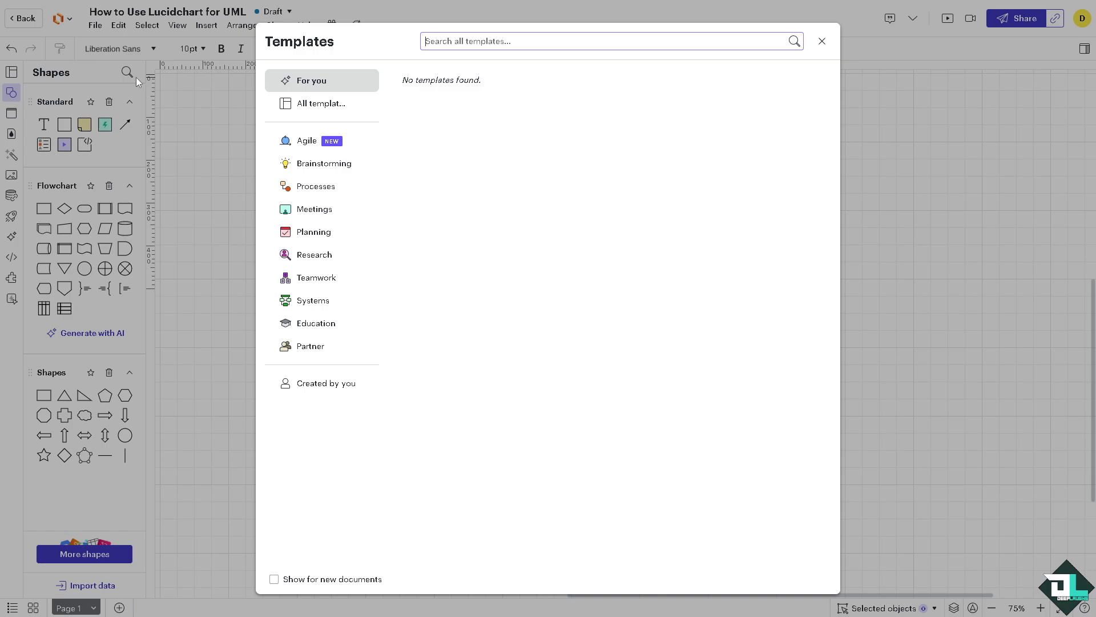
left_click(823, 42)
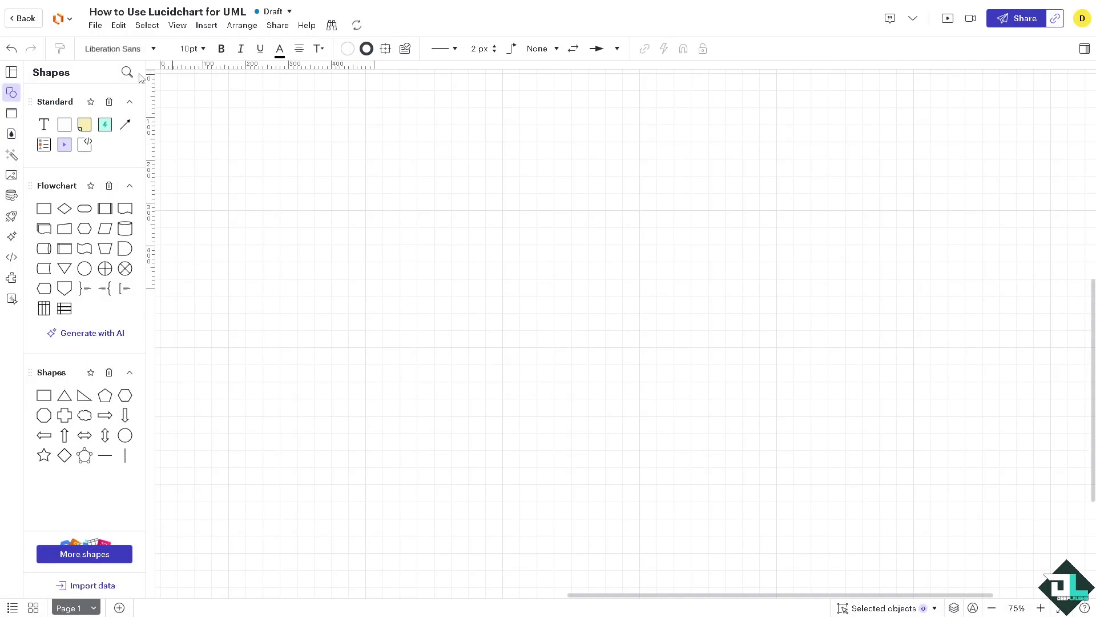
Search shapes for UML and place a 240 × 240 px UML Node lower on the canvas
left_click(126, 72)
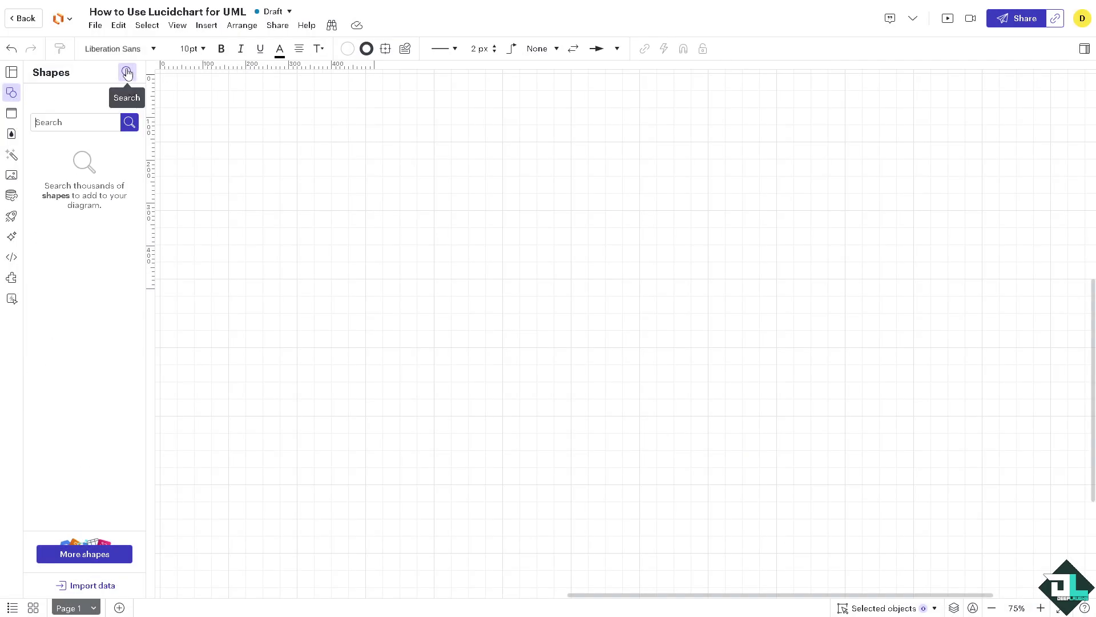
left_click(58, 121)
type("UML")
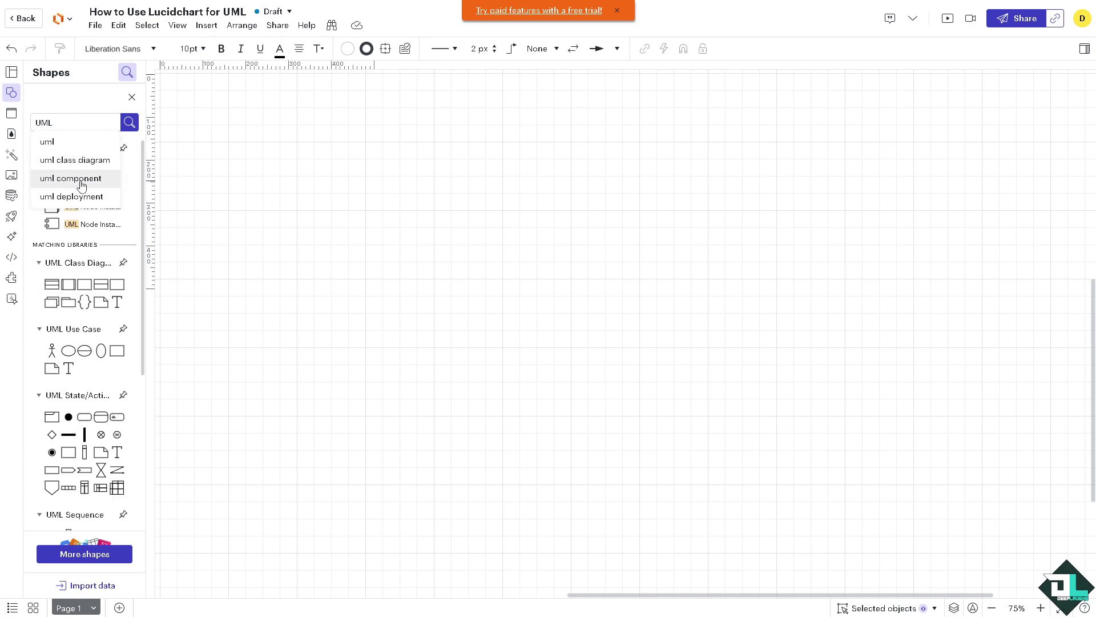
left_click(129, 121)
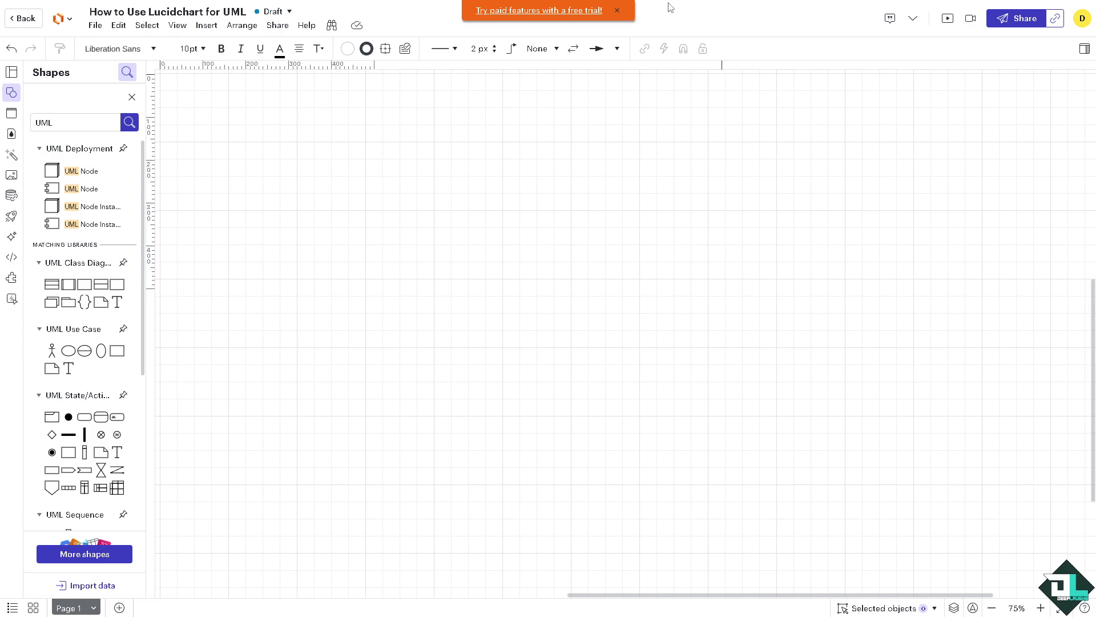
left_click(617, 11)
mouse_move(77, 175)
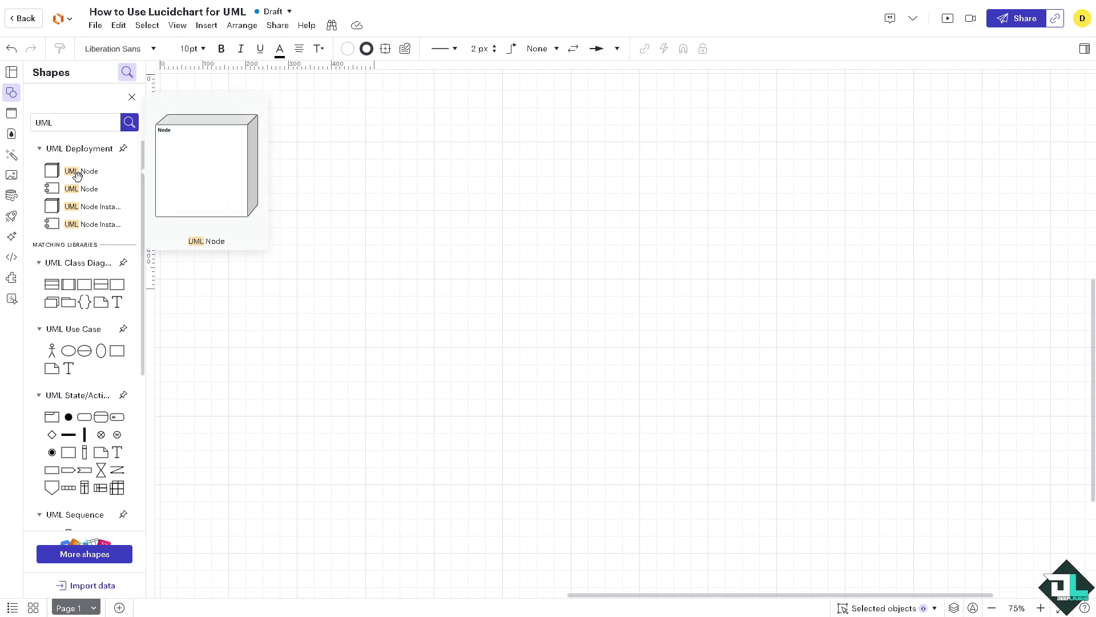
left_click_drag(75, 173, 262, 169)
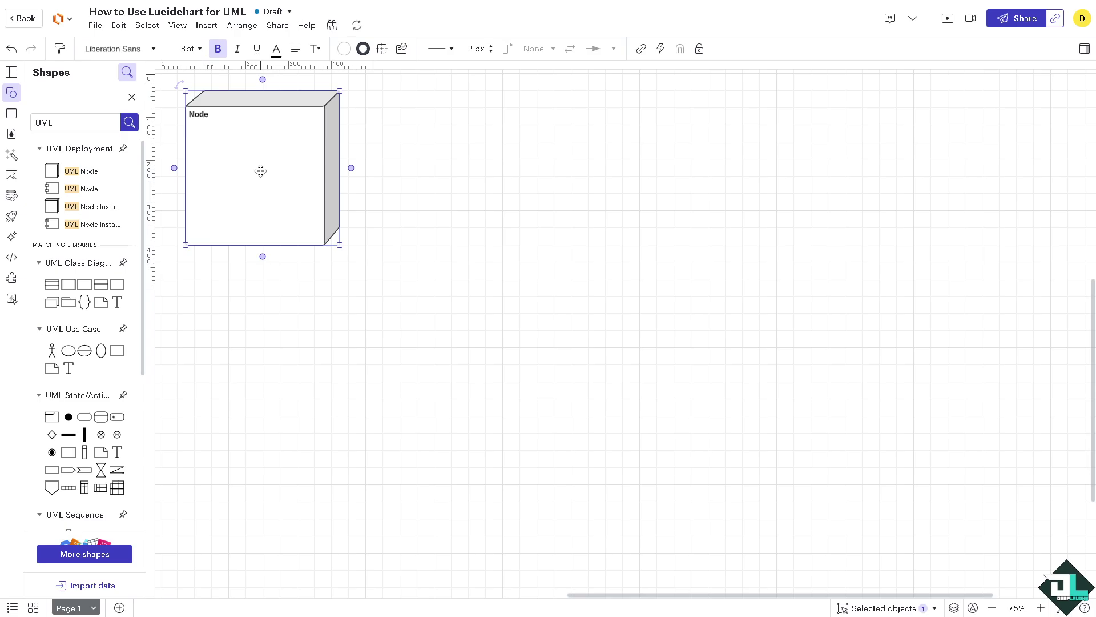
left_click_drag(340, 245, 289, 194)
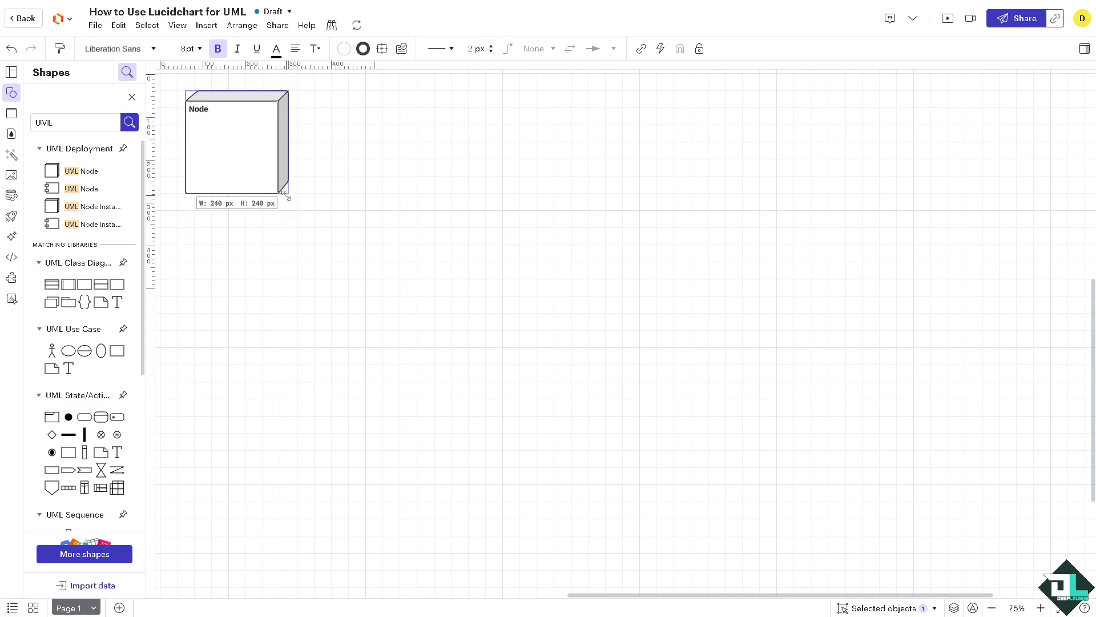
left_click_drag(248, 139, 255, 284)
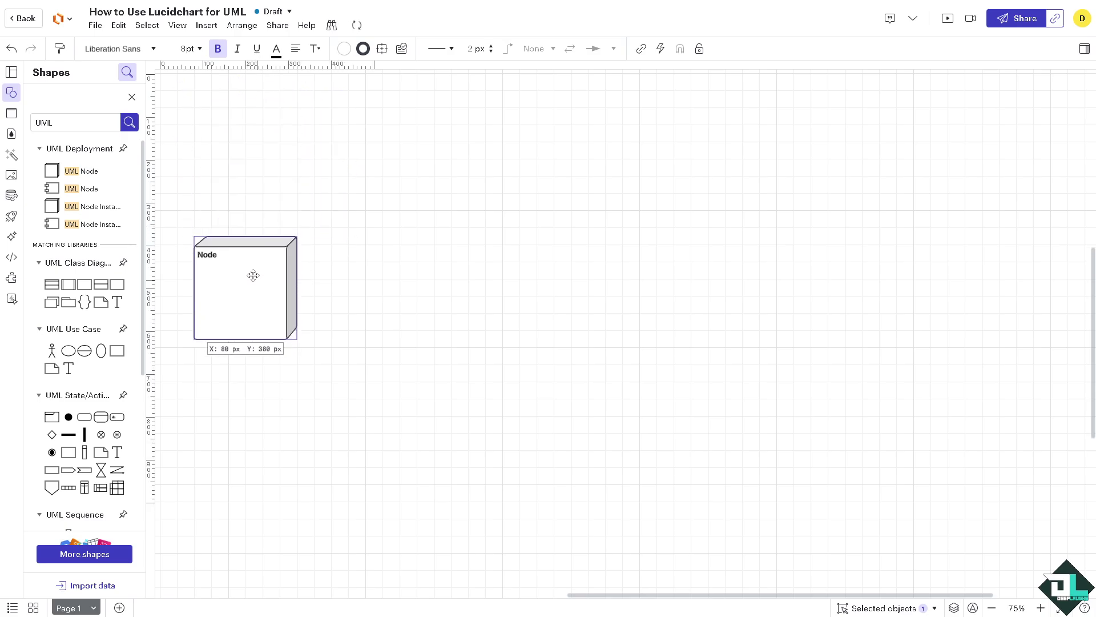
Insert the Lucidchart thumbnail image from the image library onto the canvas
left_click(12, 175)
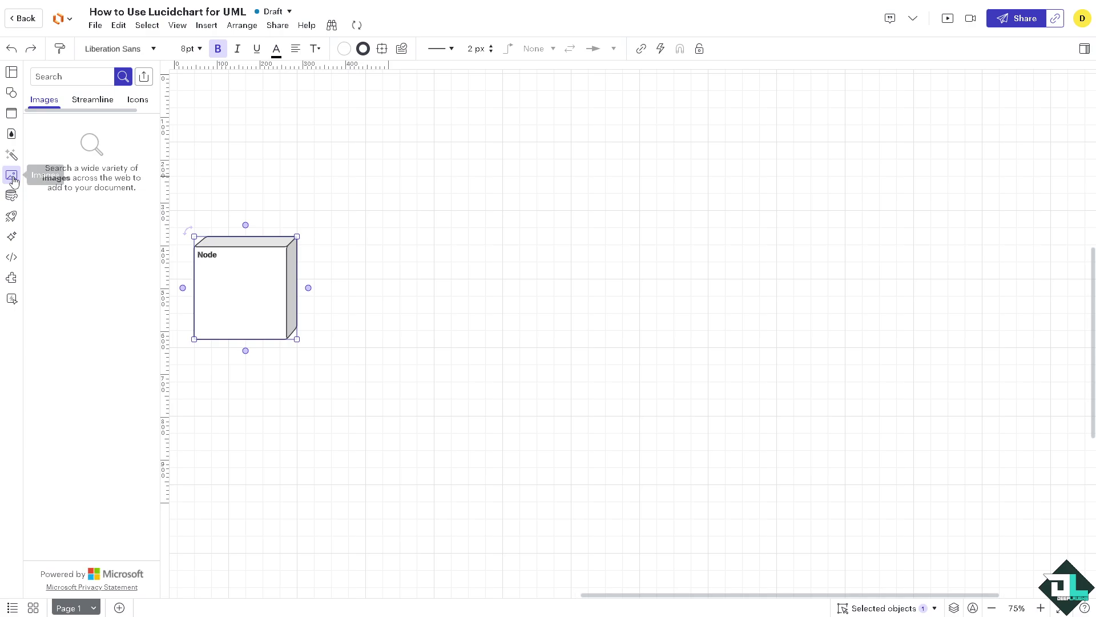
left_click(145, 84)
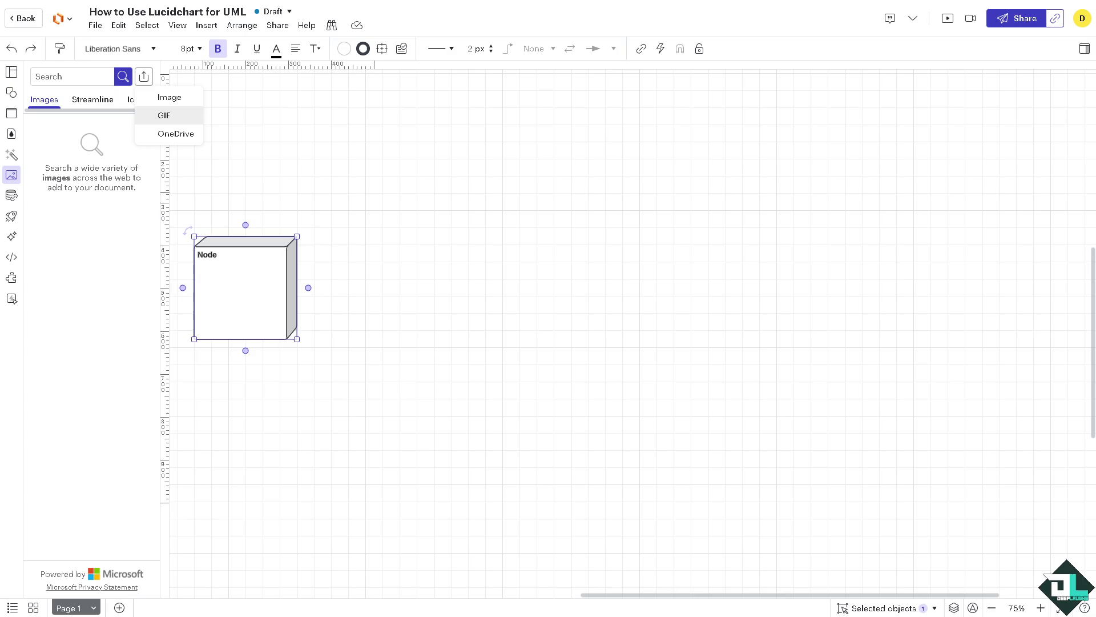
left_click(164, 115)
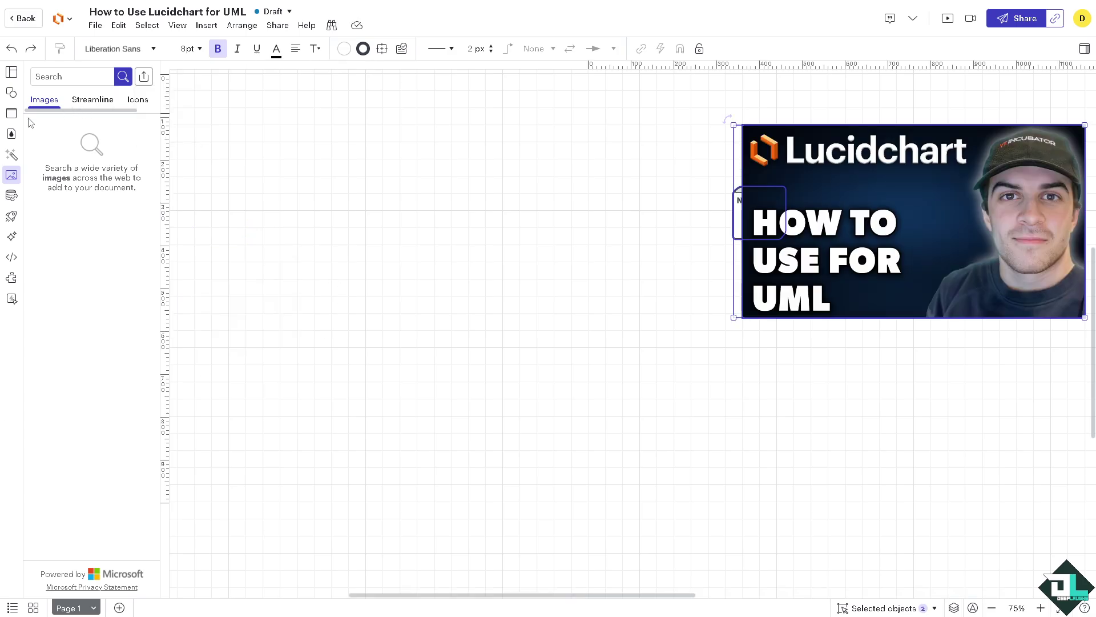
left_click(12, 94)
Add a second Node (about 150 × 165 px), a Node Instance (about 90 × 105 px) and a Component Instance
left_click_drag(82, 173, 266, 190)
left_click_drag(331, 262, 263, 202)
left_click_drag(80, 207, 379, 191)
left_click_drag(453, 266, 319, 170)
left_click_drag(110, 223, 394, 153)
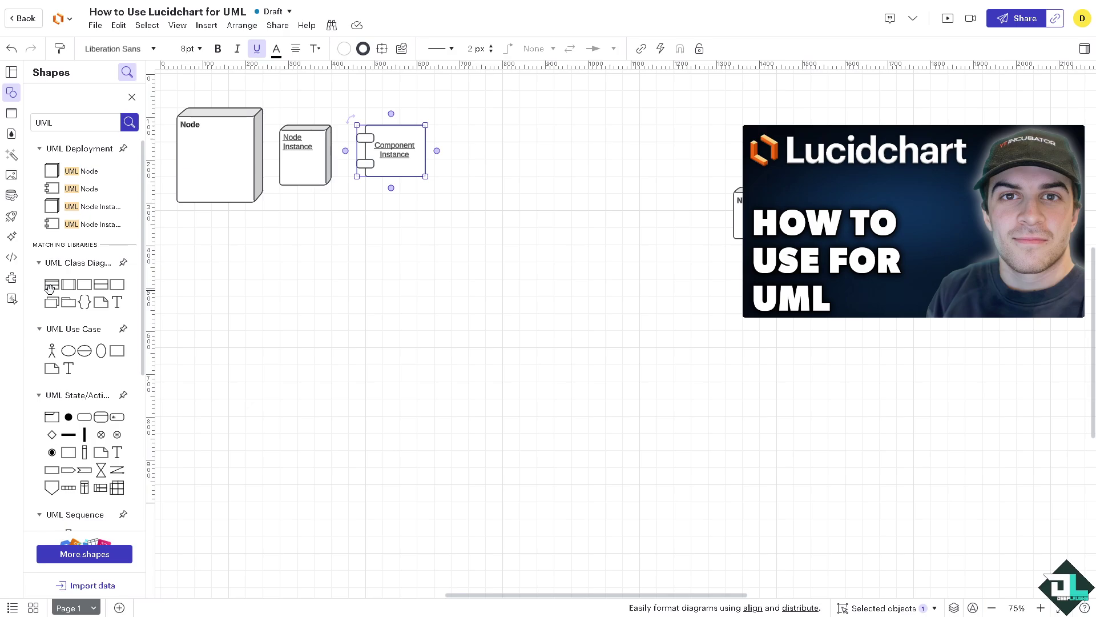
Add three Class and two Interface shapes below the Node, plus an enlarged Actor at right
mouse_move(50, 288)
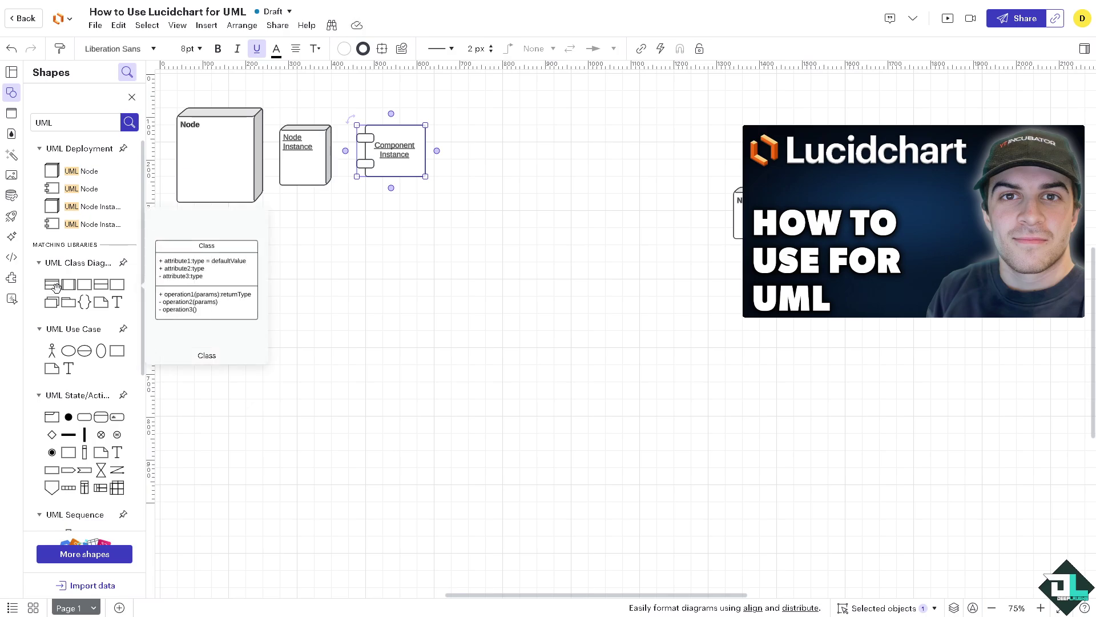
left_click_drag(52, 287, 280, 342)
left_click_drag(68, 284, 322, 236)
left_click_drag(106, 287, 374, 325)
left_click_drag(449, 384, 339, 371)
left_click_drag(117, 290, 417, 237)
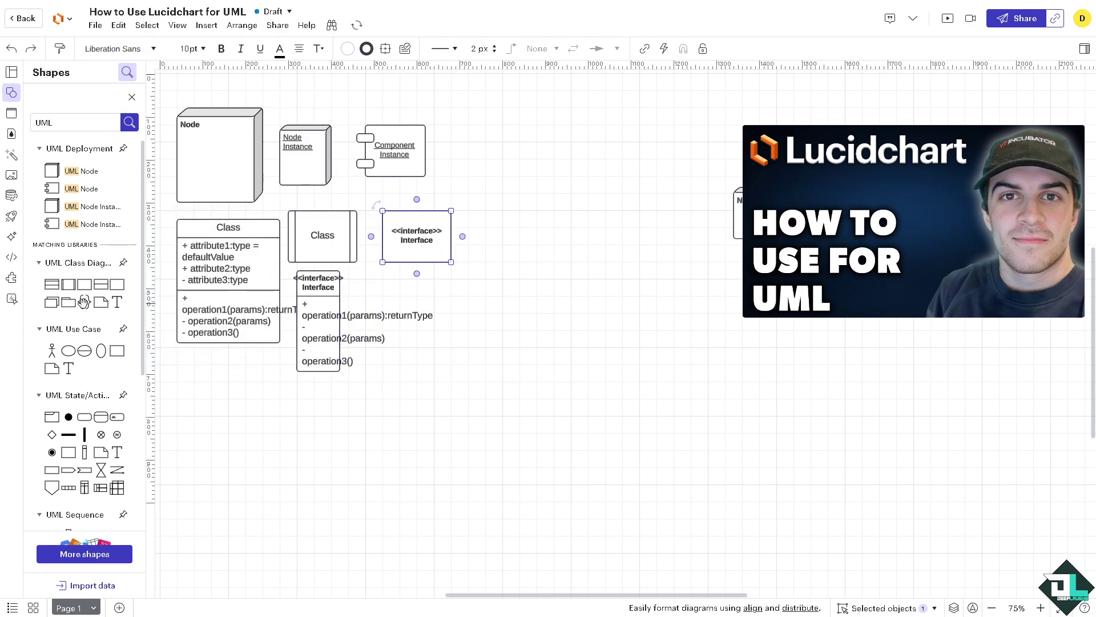
left_click_drag(83, 301, 485, 243)
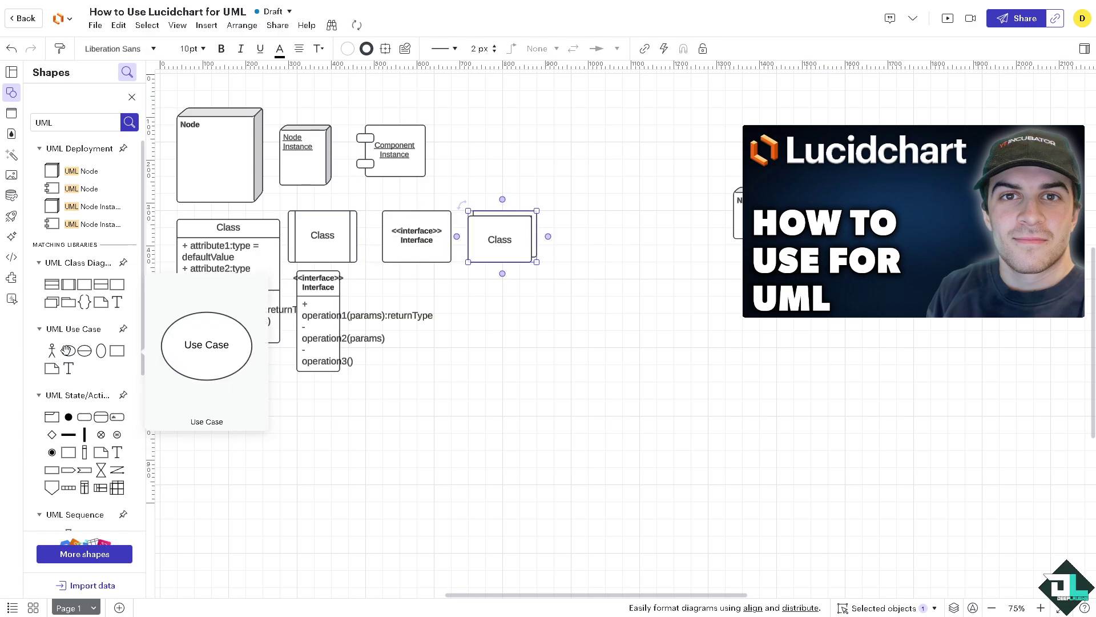
left_click_drag(52, 350, 709, 237)
left_click_drag(684, 276, 528, 356)
Type 'DEEP LAUGHS' as the Actor's label and format it bold, 30 pt, white
double_click(621, 352)
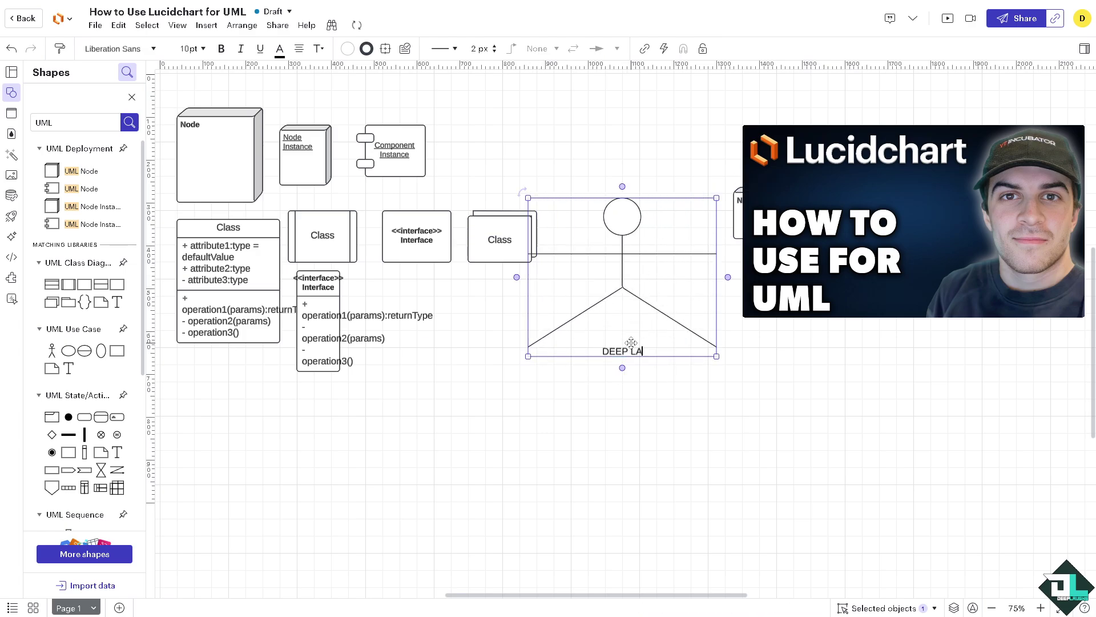
type("DEEP LAUGHS")
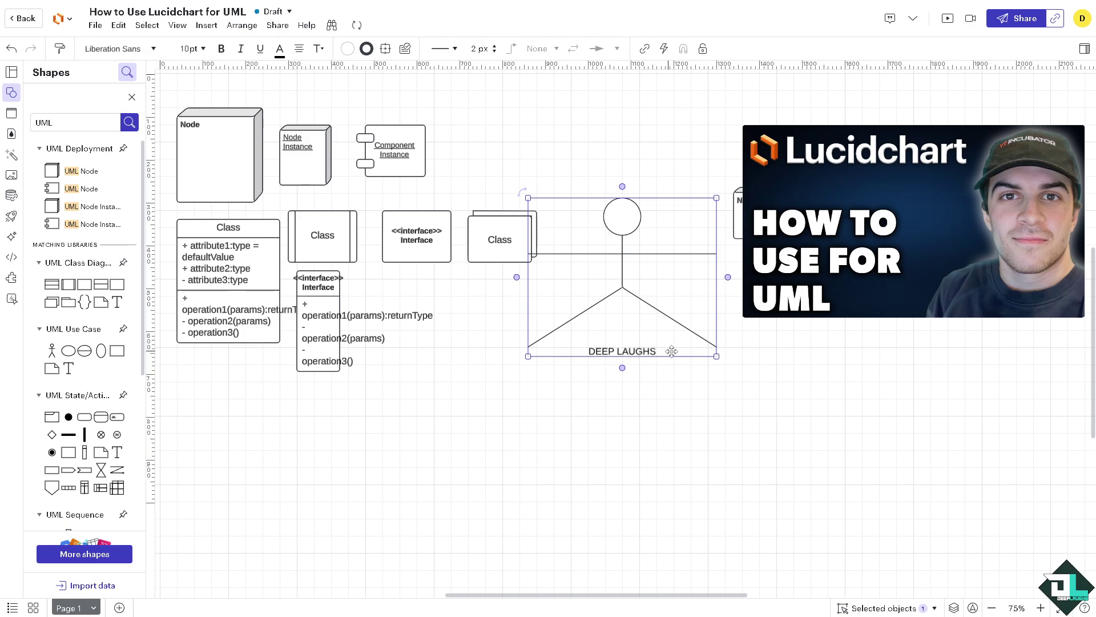
left_click_drag(657, 349, 574, 348)
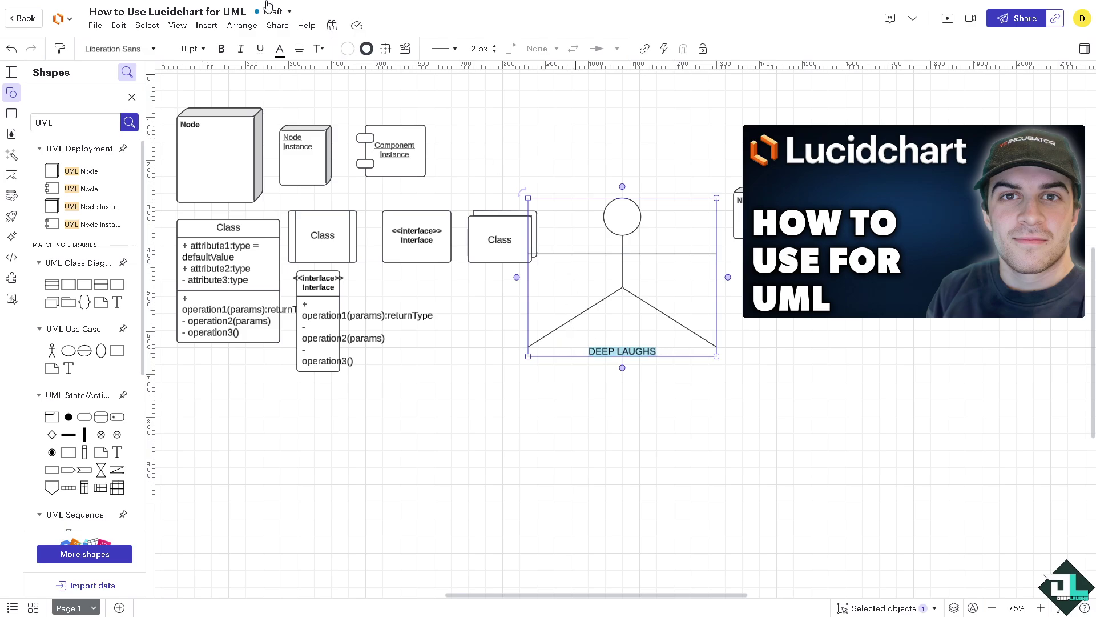
left_click(223, 49)
left_click(193, 49)
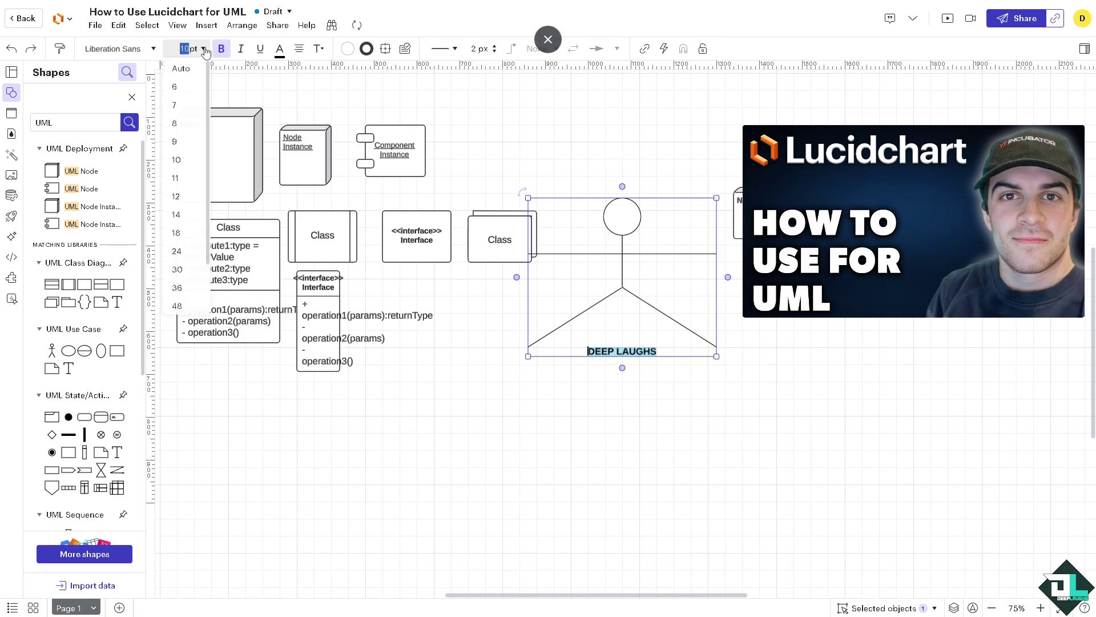
left_click(183, 269)
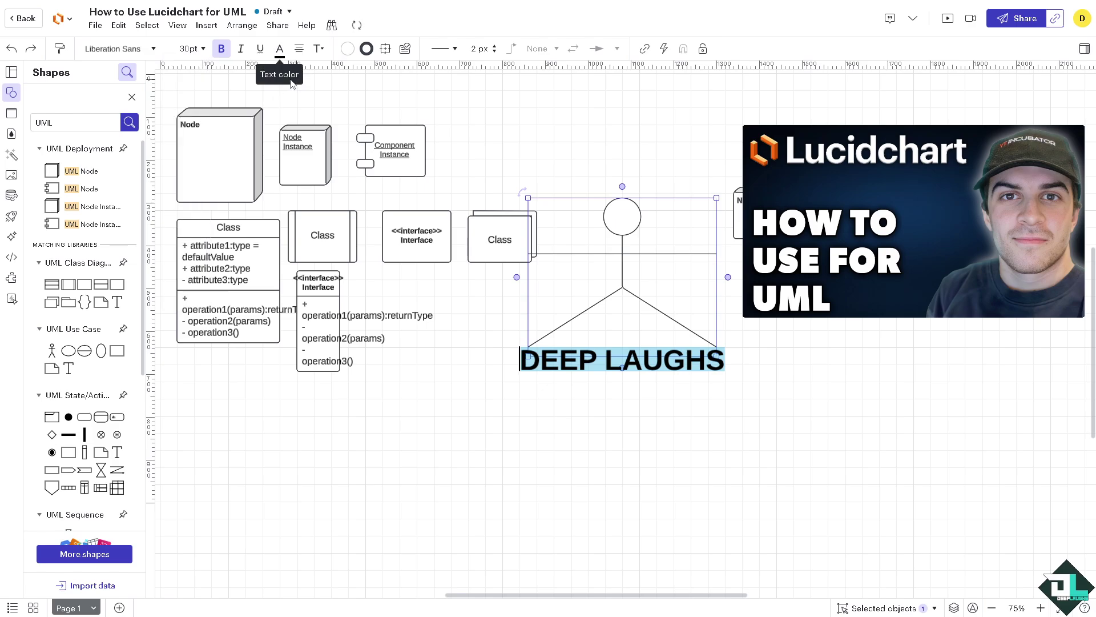
left_click(285, 60)
left_click(289, 146)
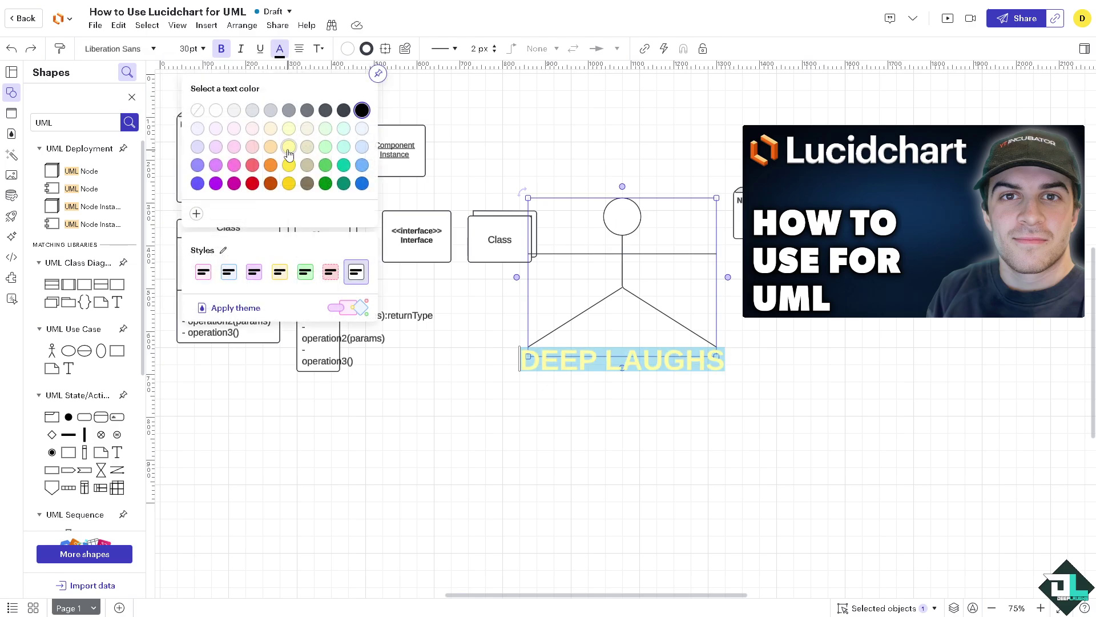
left_click(213, 112)
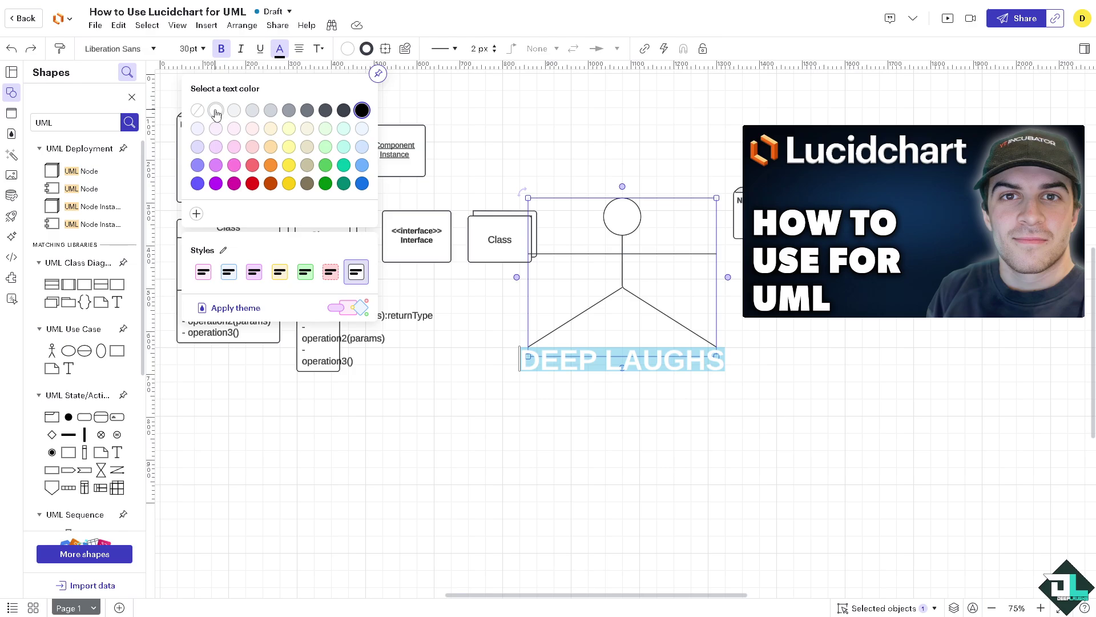
left_click(583, 120)
left_click(583, 120)
Set the document background colour to black in Document settings
right_click(583, 120)
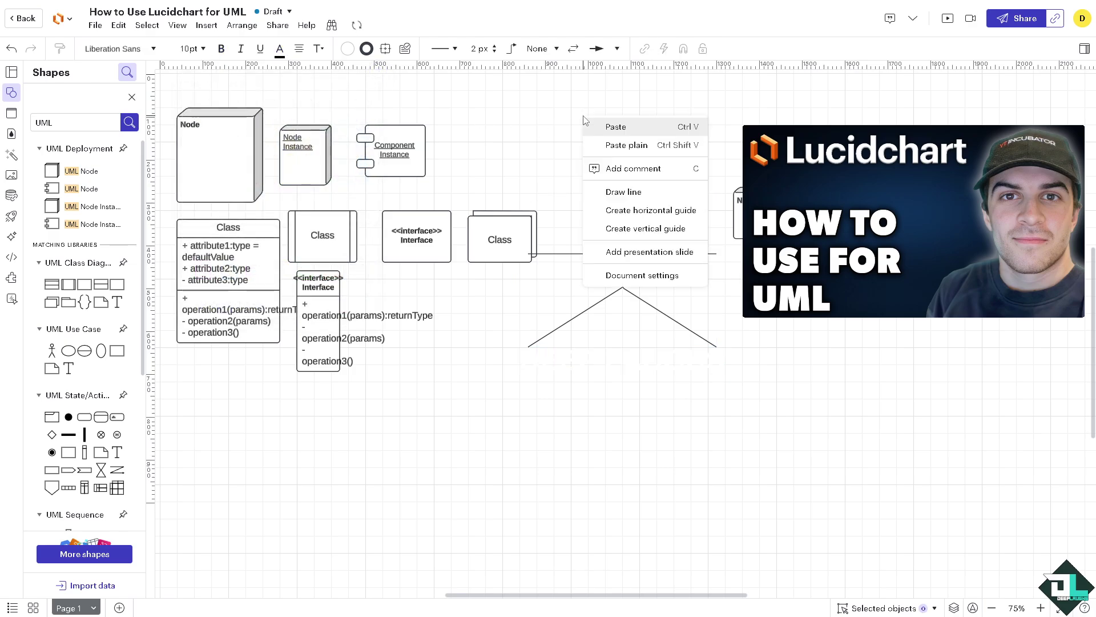
left_click(663, 277)
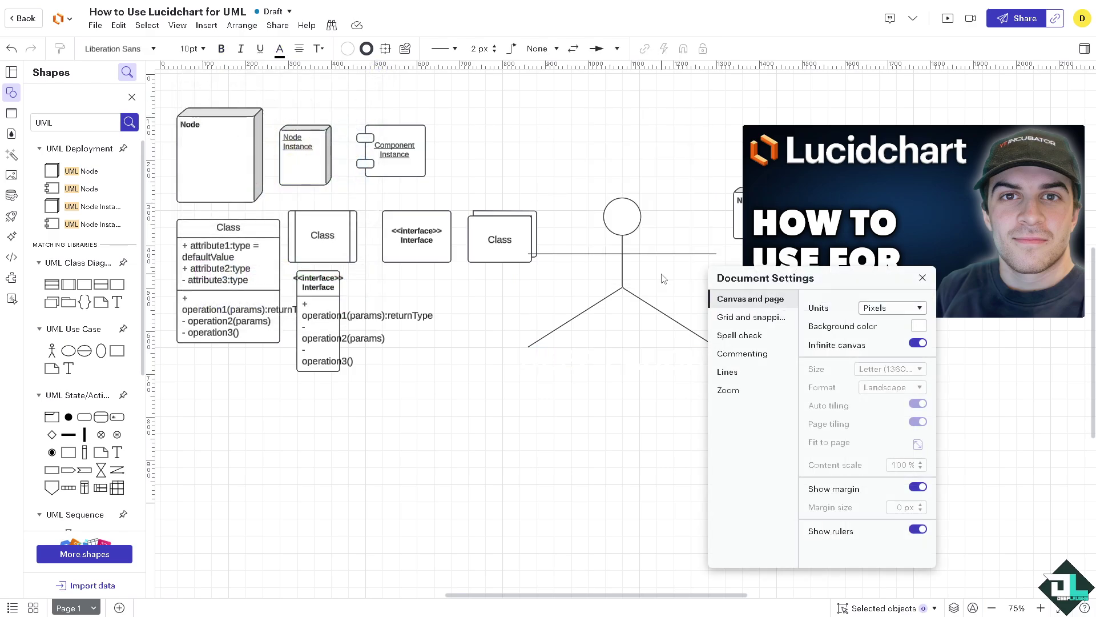
left_click(922, 328)
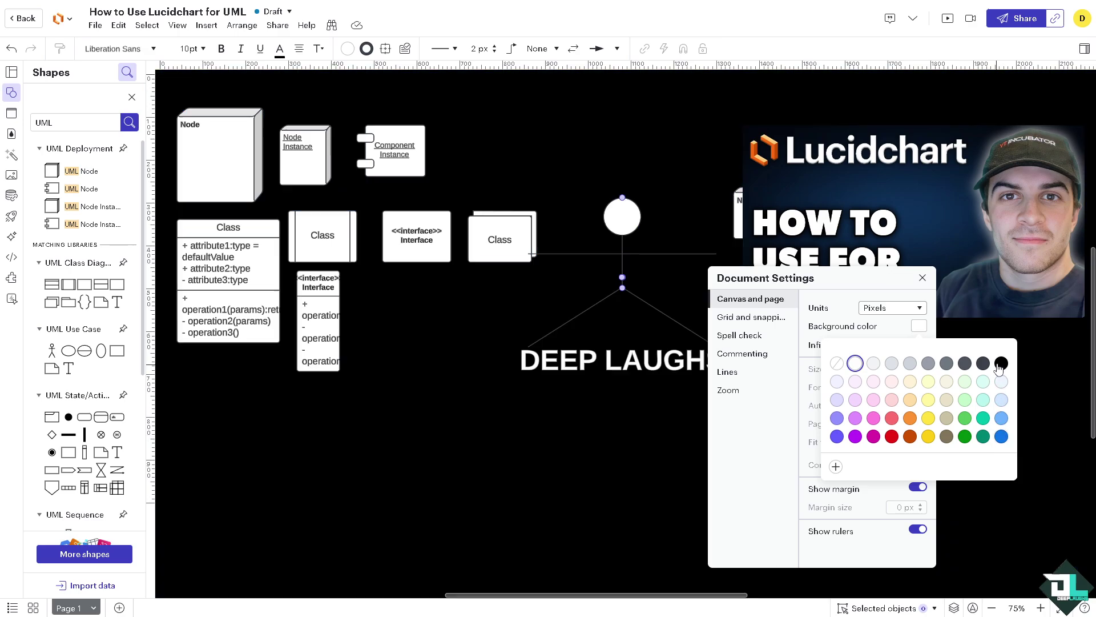
left_click(1001, 363)
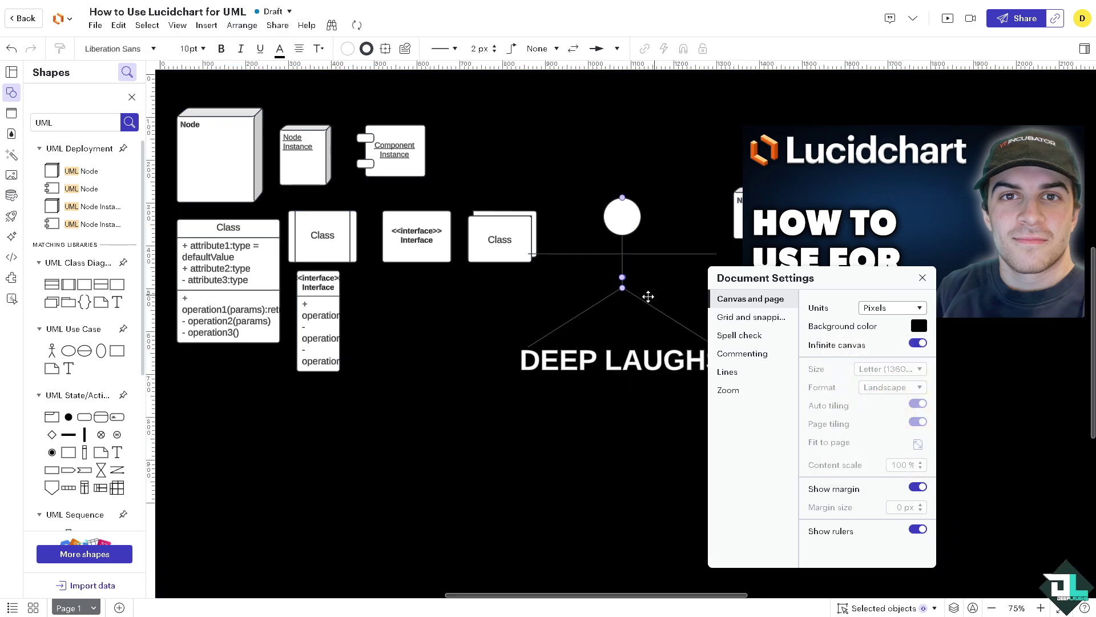
Add a composite state container, a State and an Activity shape below the diagram
left_click(923, 278)
left_click(273, 285)
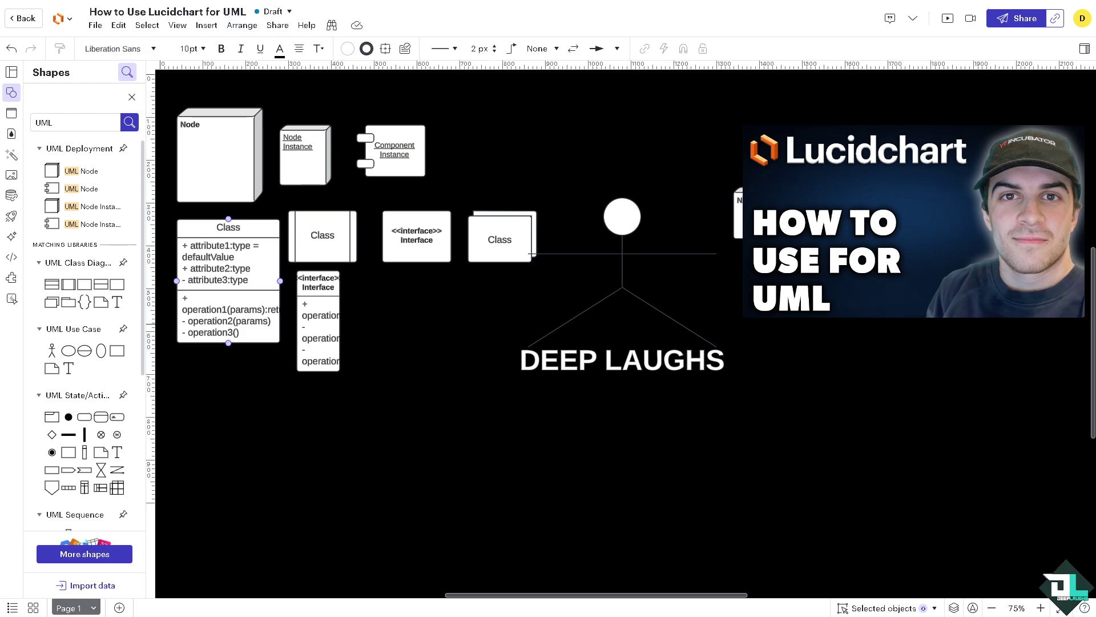
scroll(142, 331, "down", 2)
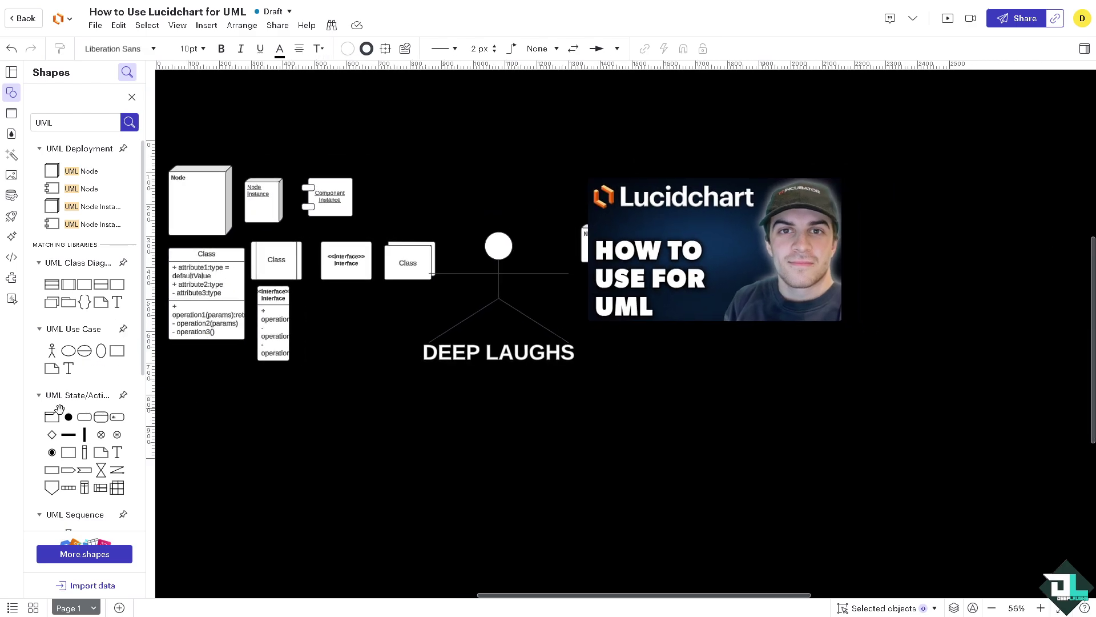
left_click_drag(52, 417, 275, 451)
left_click_drag(84, 416, 474, 431)
left_click_drag(118, 416, 581, 419)
left_click_drag(96, 452, 682, 400)
Add Object, note, Package, circle and Node shapes across the lower right of the canvas
scroll(101, 404, "down", 1)
scroll(101, 404, "down", 2)
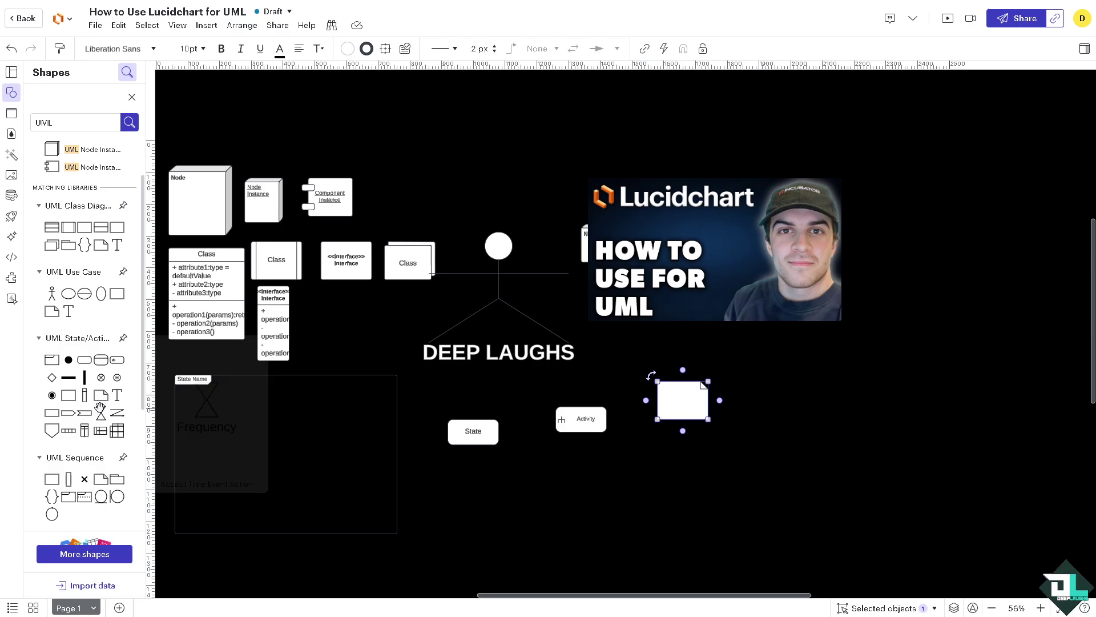
left_click_drag(54, 420, 784, 368)
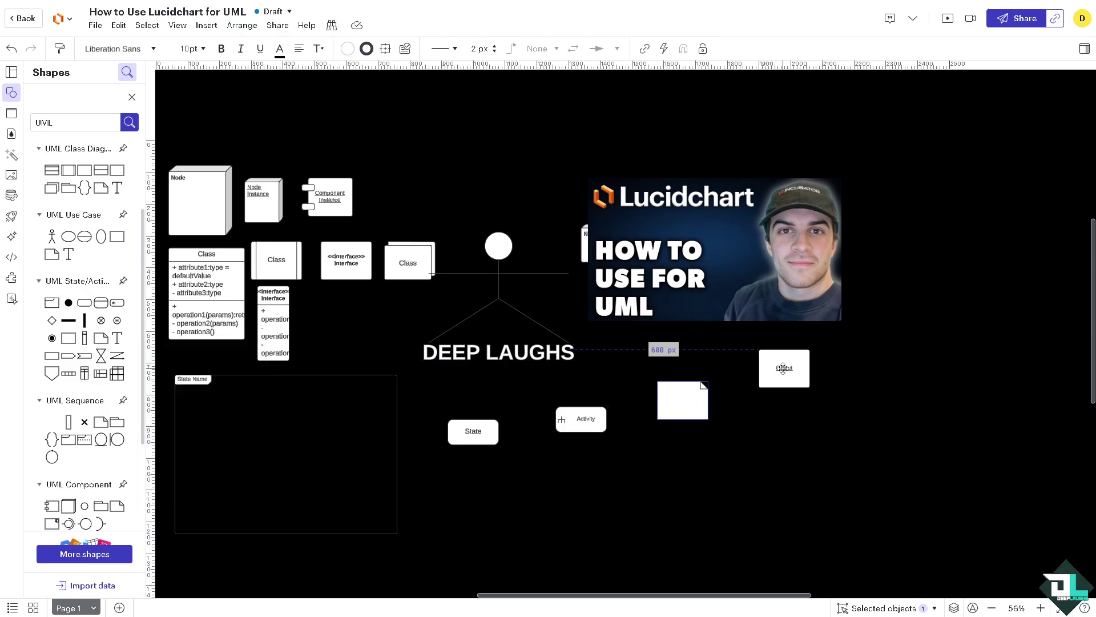
left_click_drag(99, 423, 466, 483)
left_click_drag(117, 423, 600, 489)
left_click_drag(118, 439, 762, 454)
scroll(72, 394, "down", 2)
left_click_drag(71, 396, 892, 432)
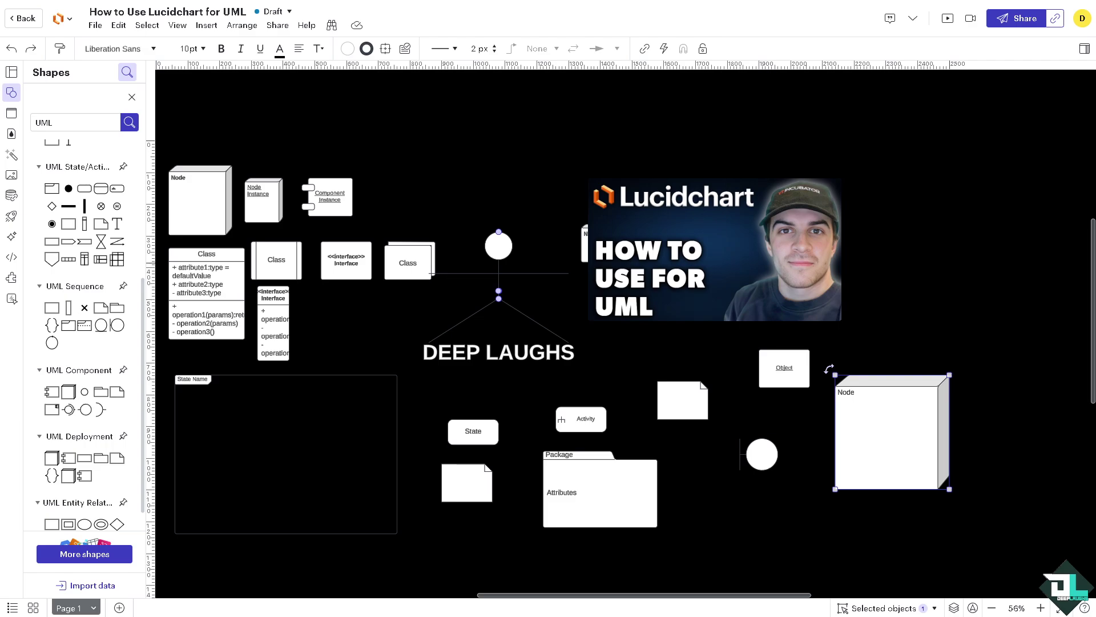
scroll(83, 485, "down", 1)
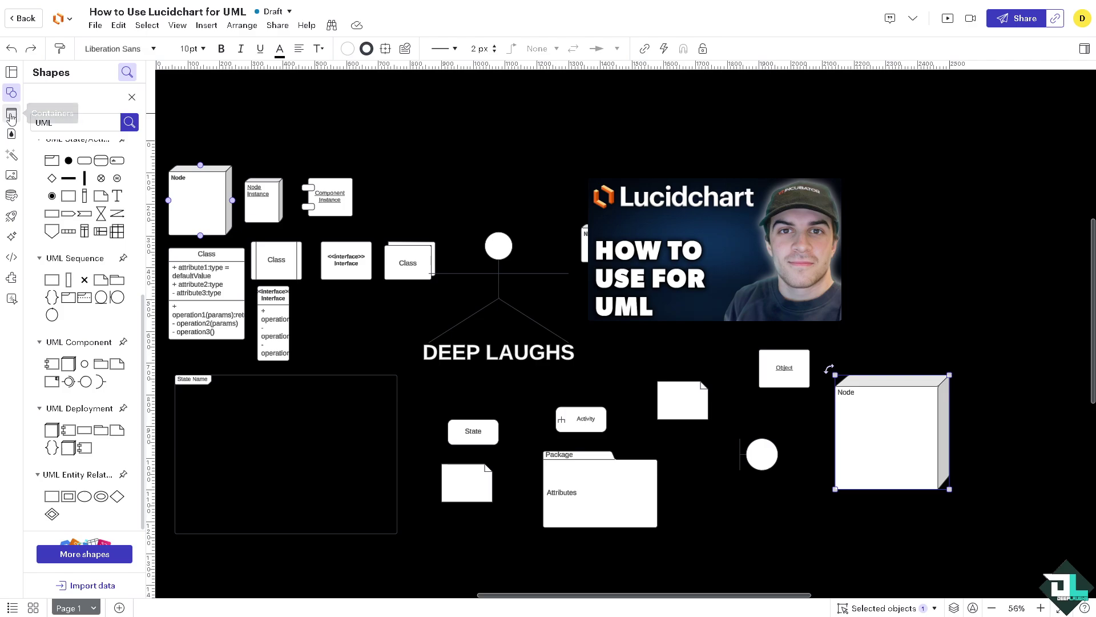
Clear the UML shape search and switch the canvas background to the Banana yellow swatch
left_click(132, 98)
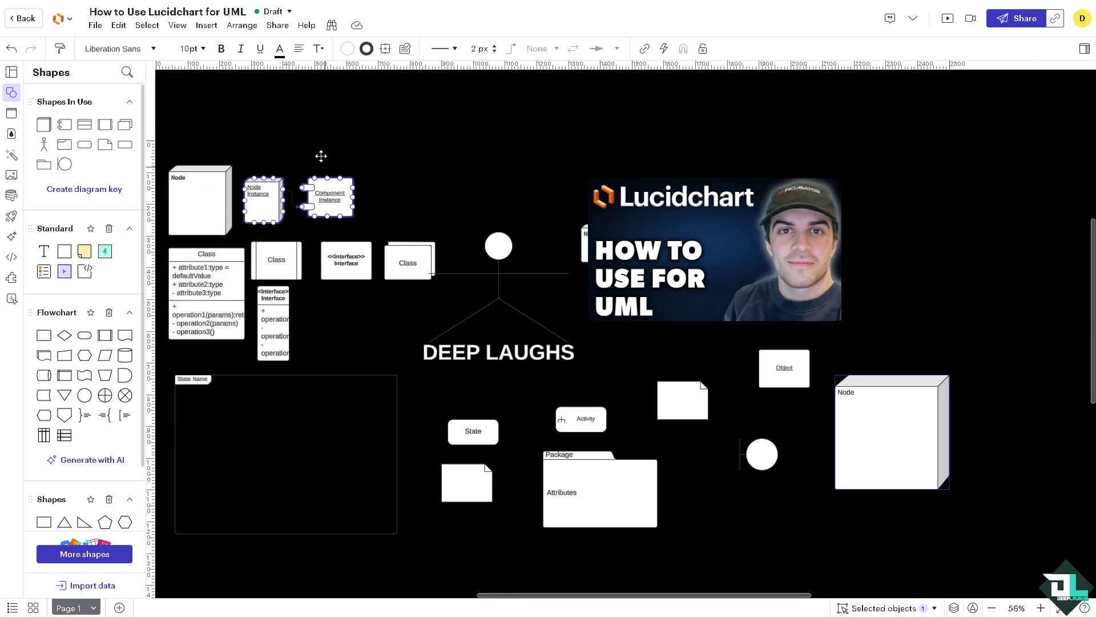
right_click(514, 125)
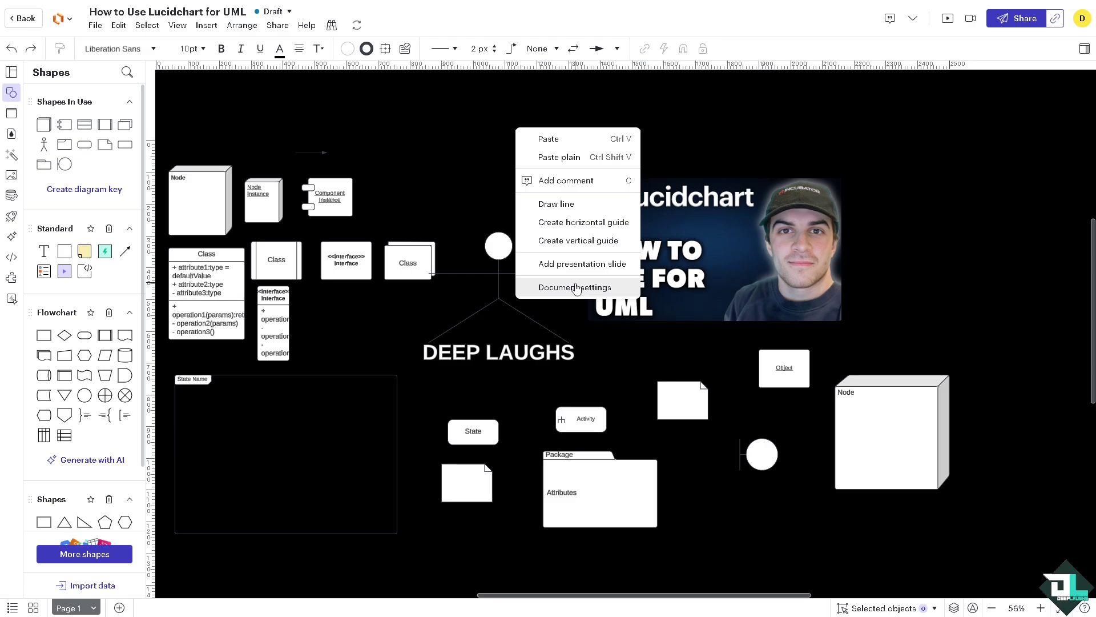
left_click(572, 286)
left_click(851, 338)
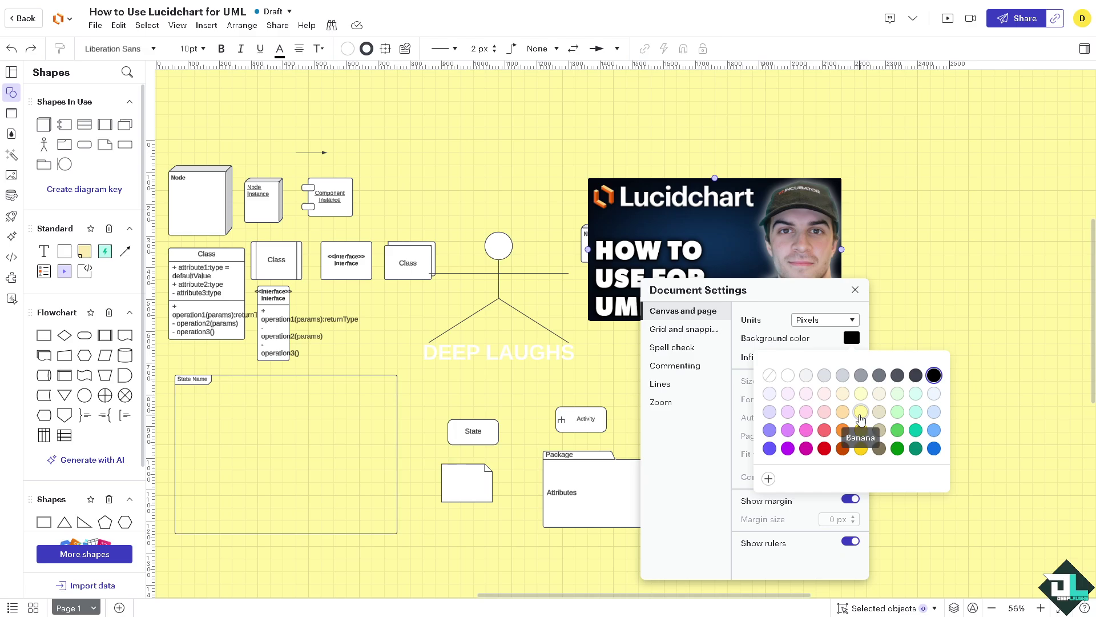
left_click(861, 414)
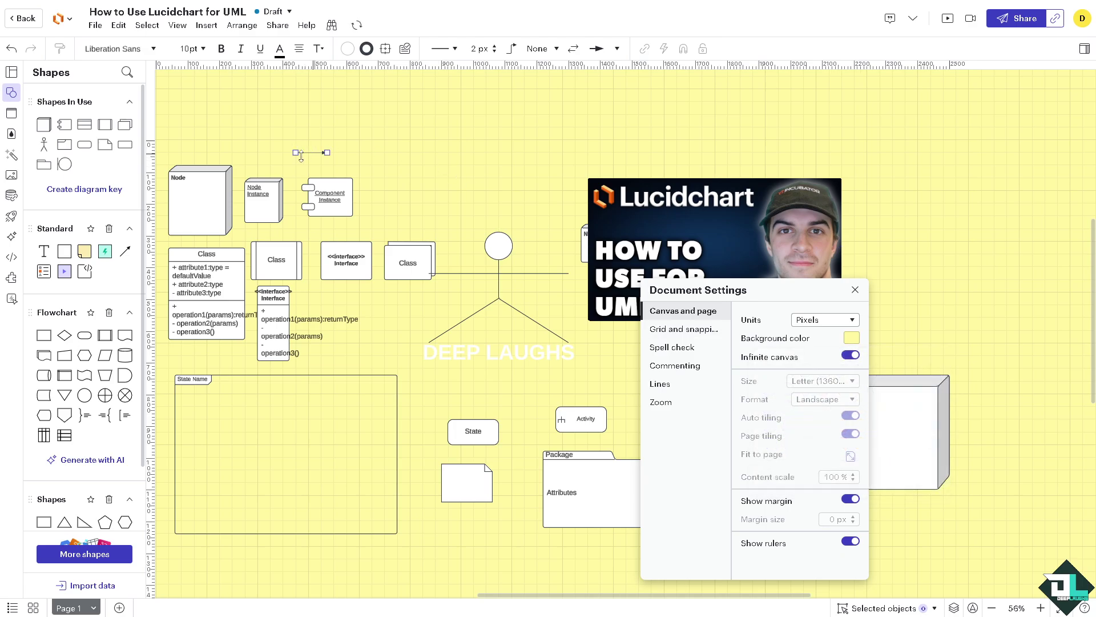
Draw connector lines from the Node, from Component Instance down to Class, and from the actor
left_click_drag(301, 157, 242, 188)
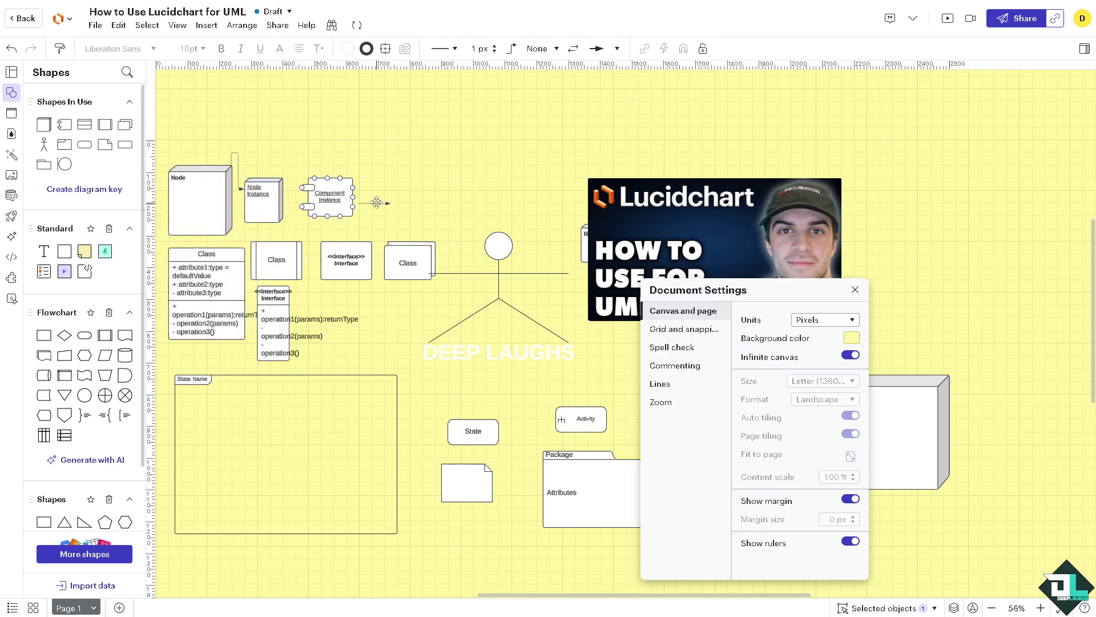
left_click_drag(370, 202, 395, 245)
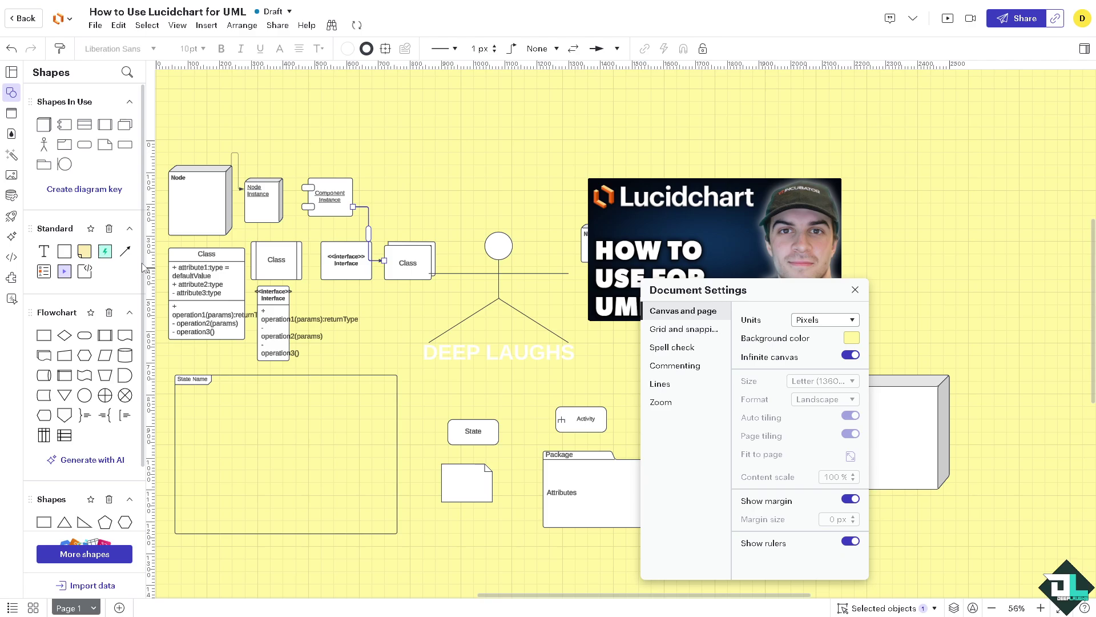
left_click_drag(122, 250, 584, 247)
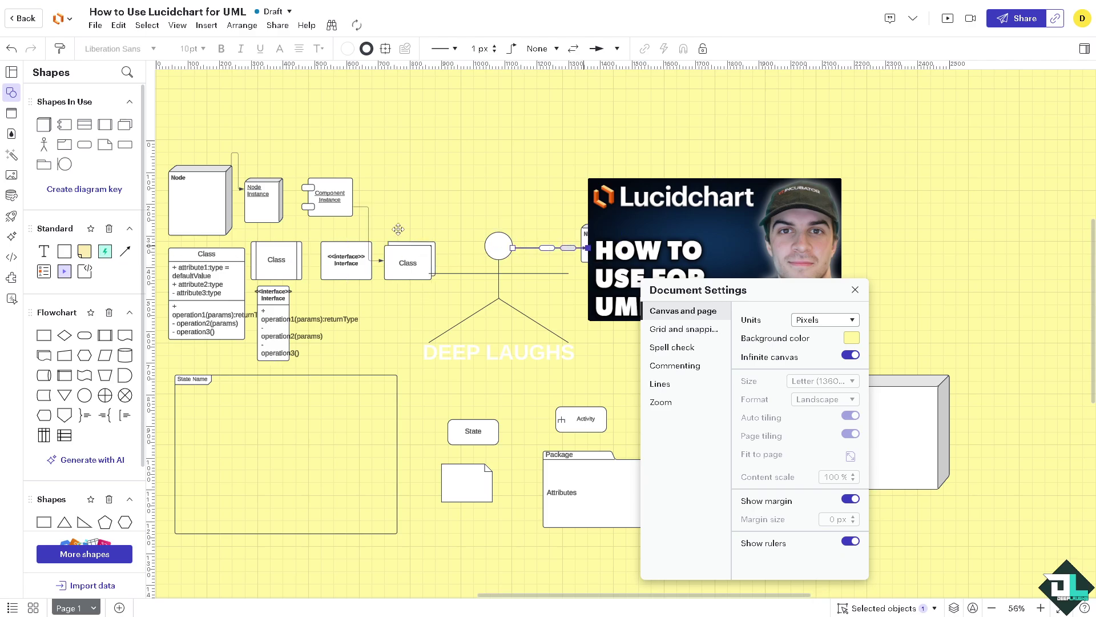
left_click_drag(152, 250, 436, 246)
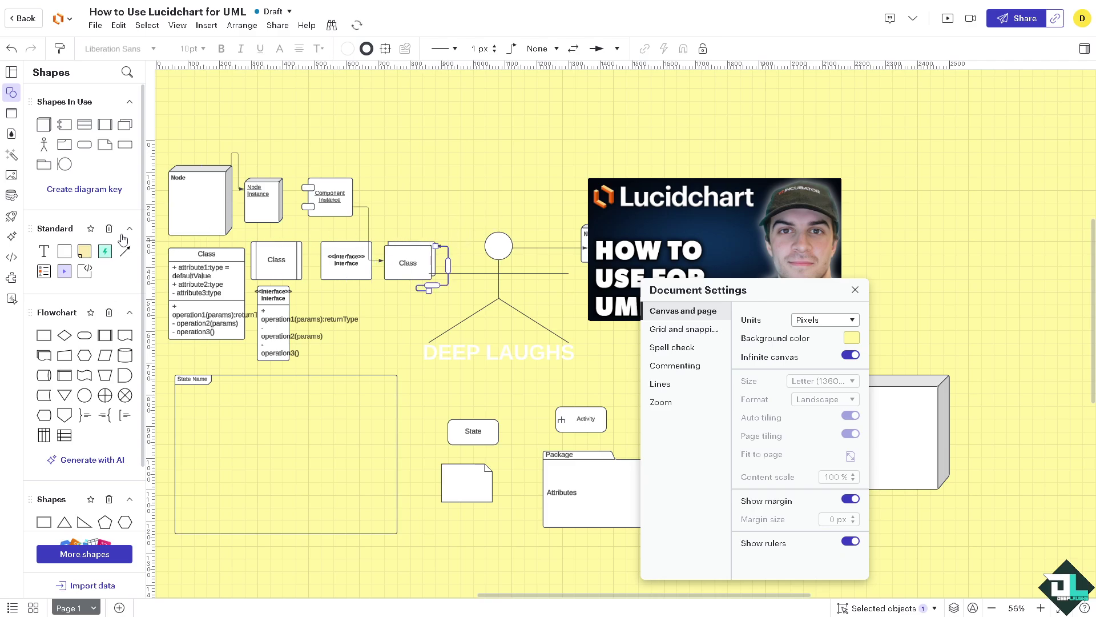
Close the Document Settings panel and connect State to Activity with an arrow
left_click(428, 410)
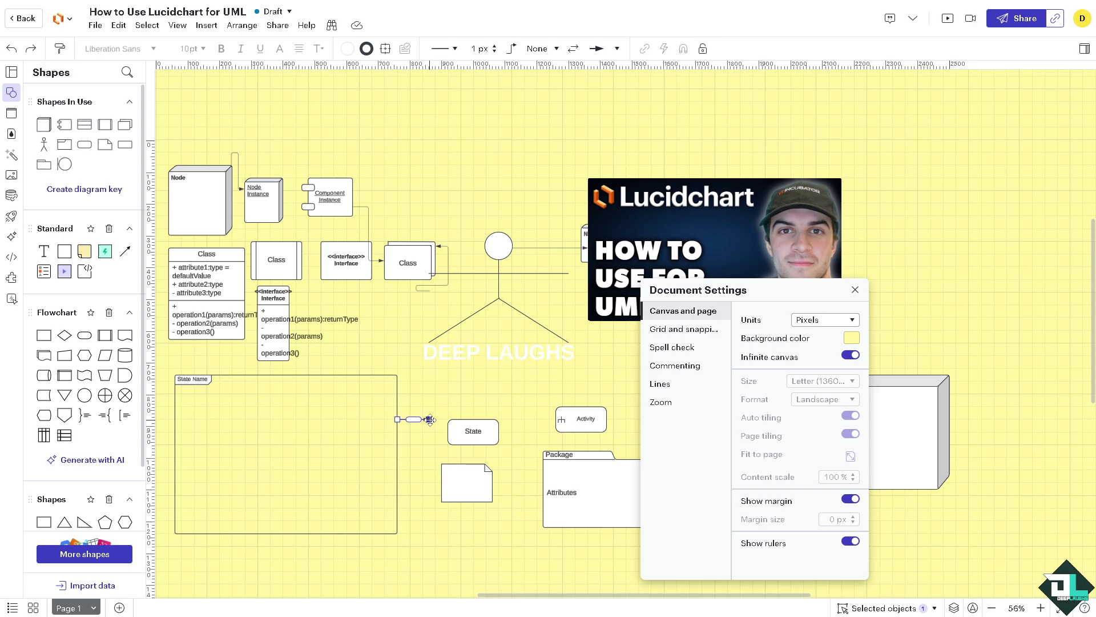
left_click(855, 290)
left_click_drag(500, 415, 555, 420)
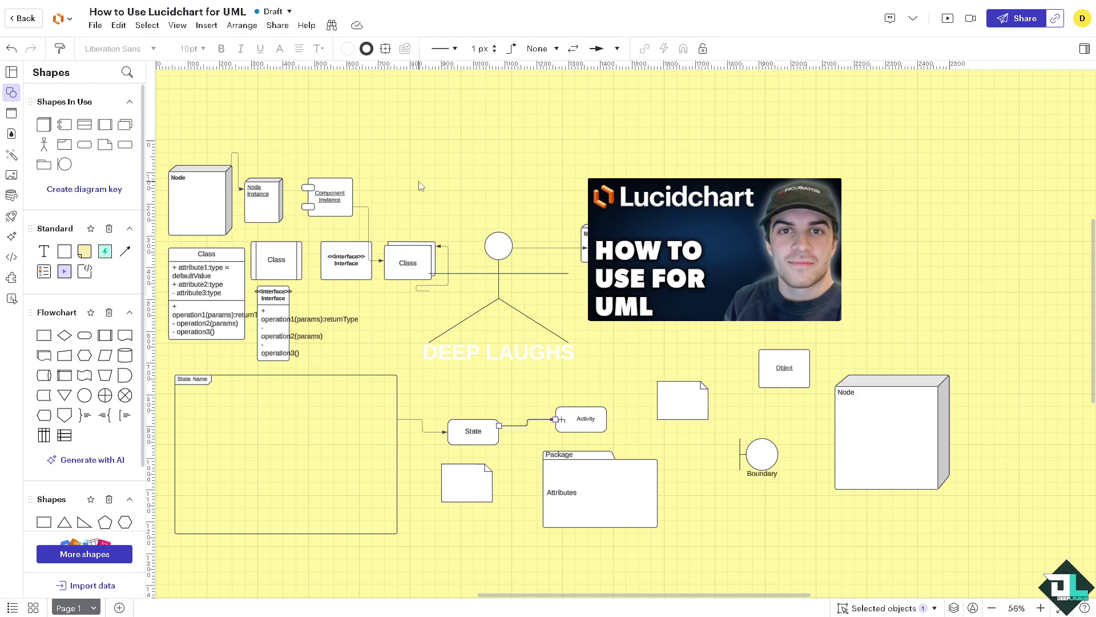
In Presentation Builder, replace the first slide with one framing the thumbnail image
left_click(948, 19)
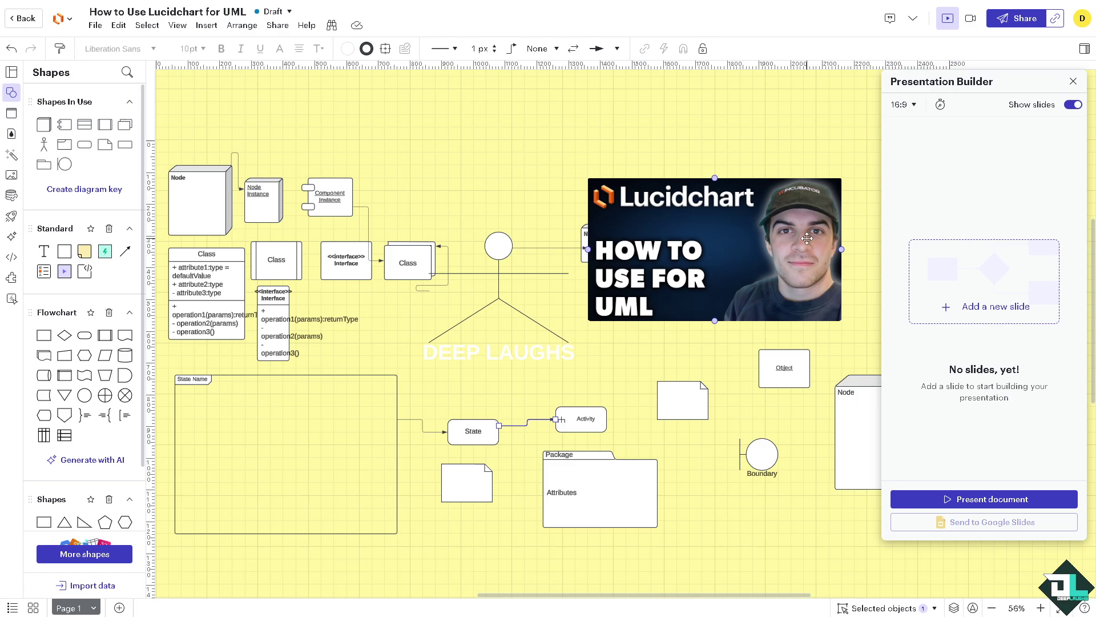
left_click(996, 307)
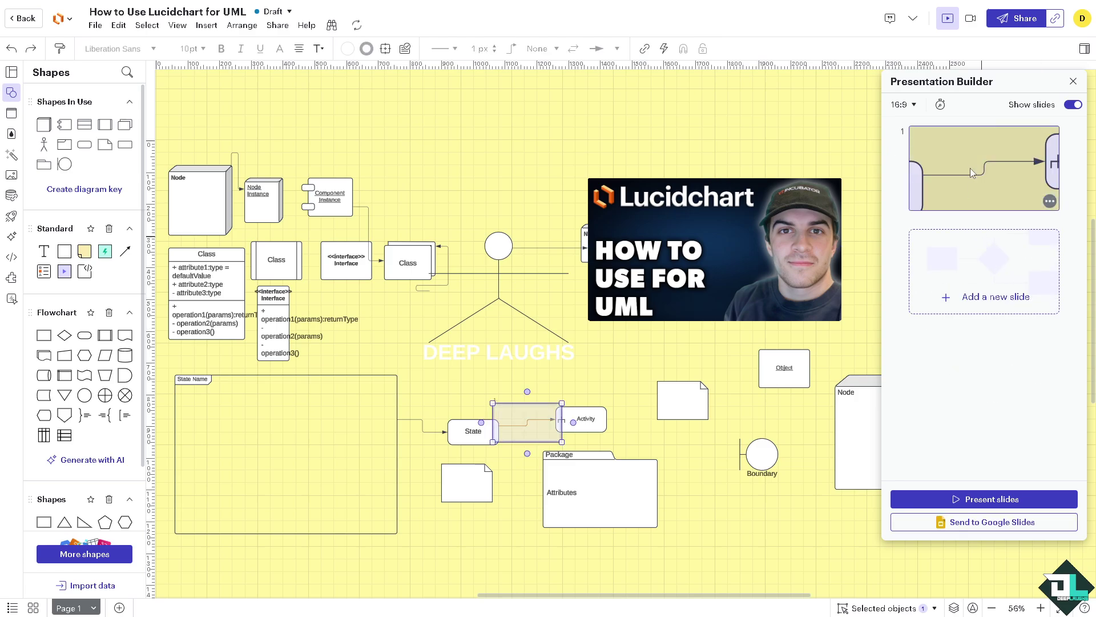
left_click(477, 402)
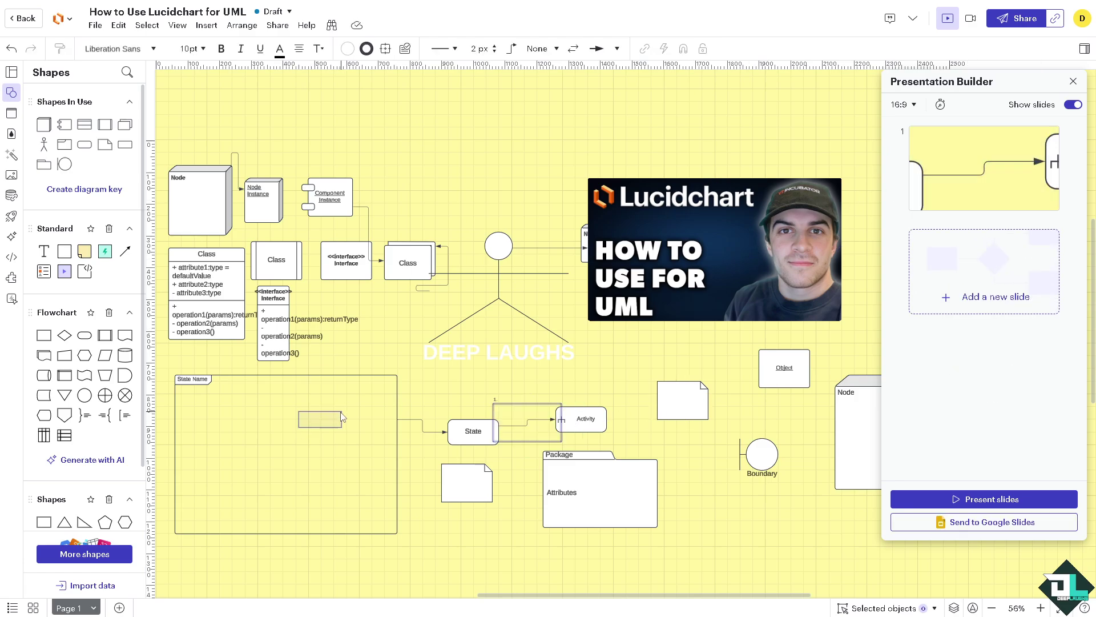
scroll(477, 363, "down", 3)
left_click(728, 264)
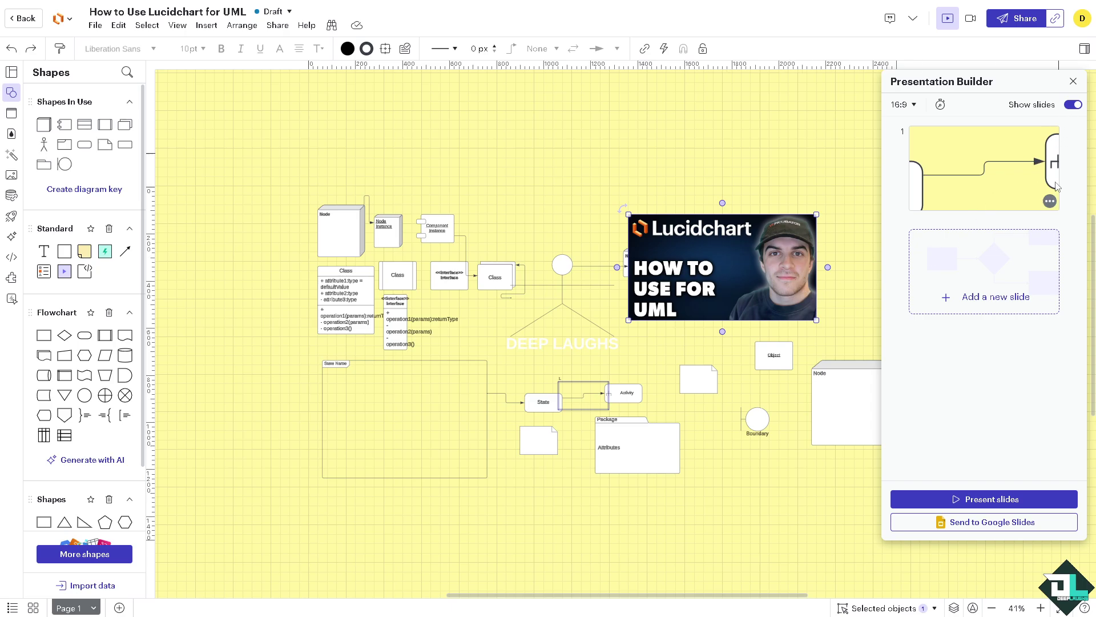
left_click(1049, 201)
left_click(970, 309)
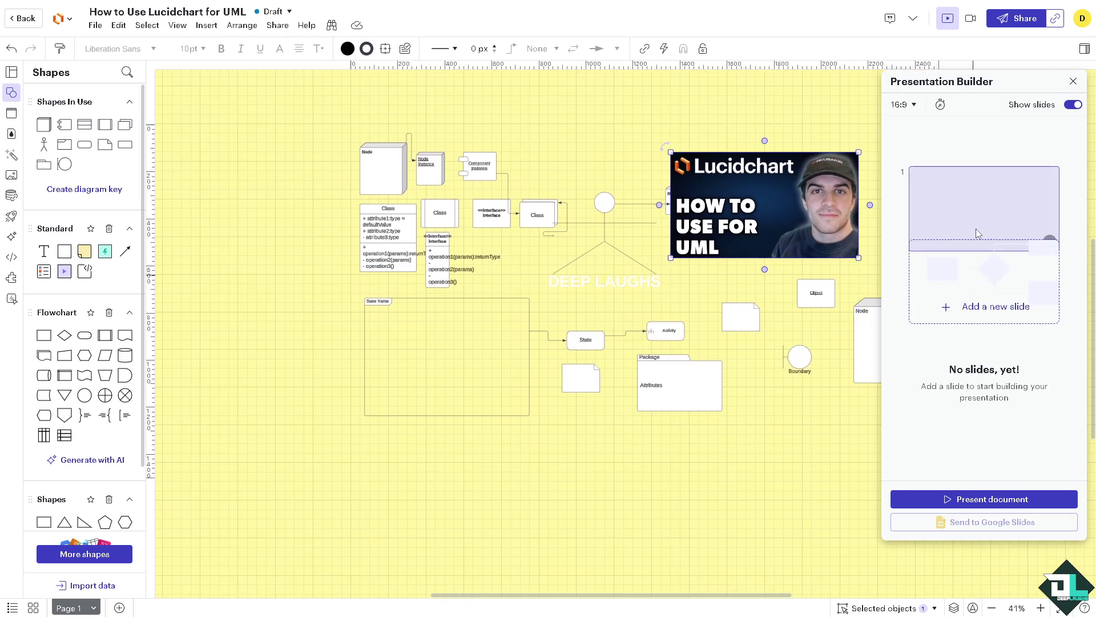
left_click(974, 295)
Add a second slide and fit its frame over the Node and Class shapes and the actor
left_click(967, 264)
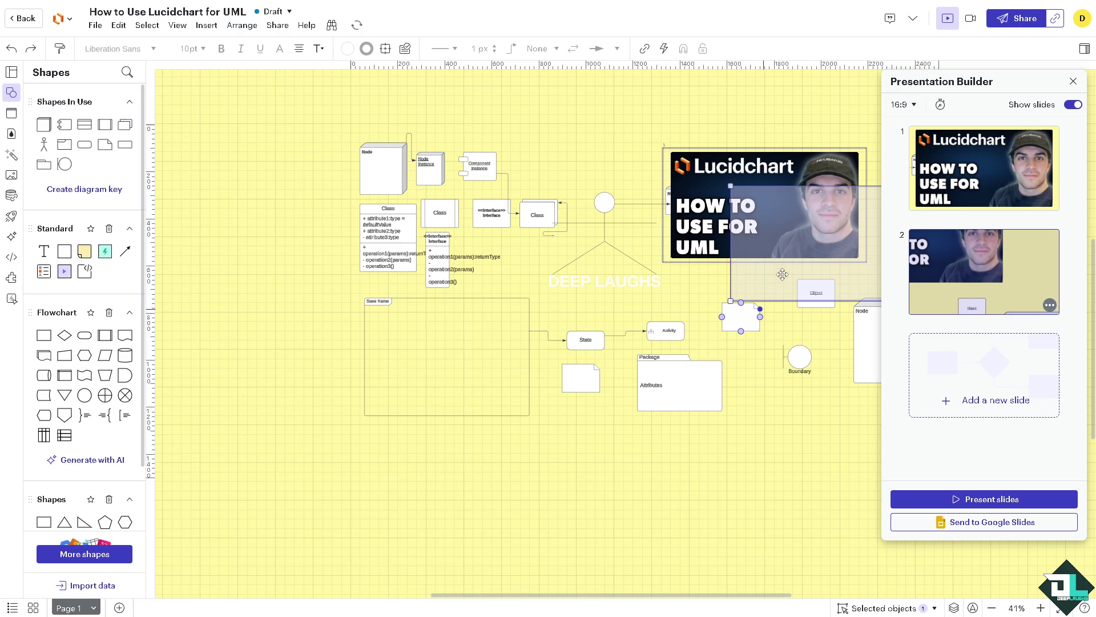
left_click_drag(782, 274, 367, 204)
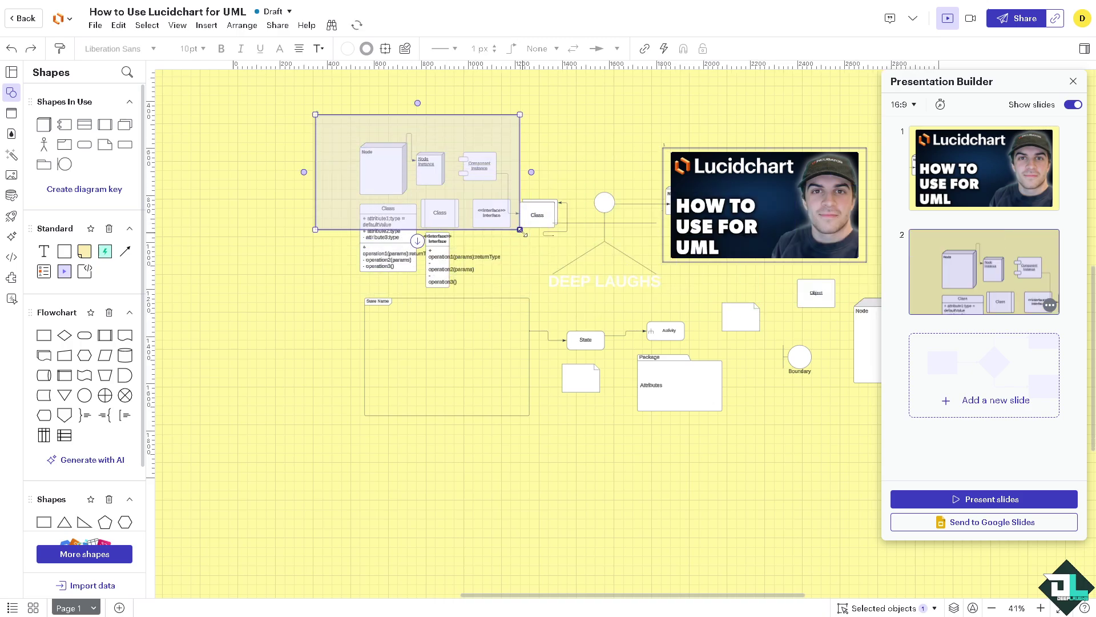
left_click_drag(523, 234, 563, 310)
Present the two slides full screen, then start a new comment on the thumbnail image
left_click(990, 498)
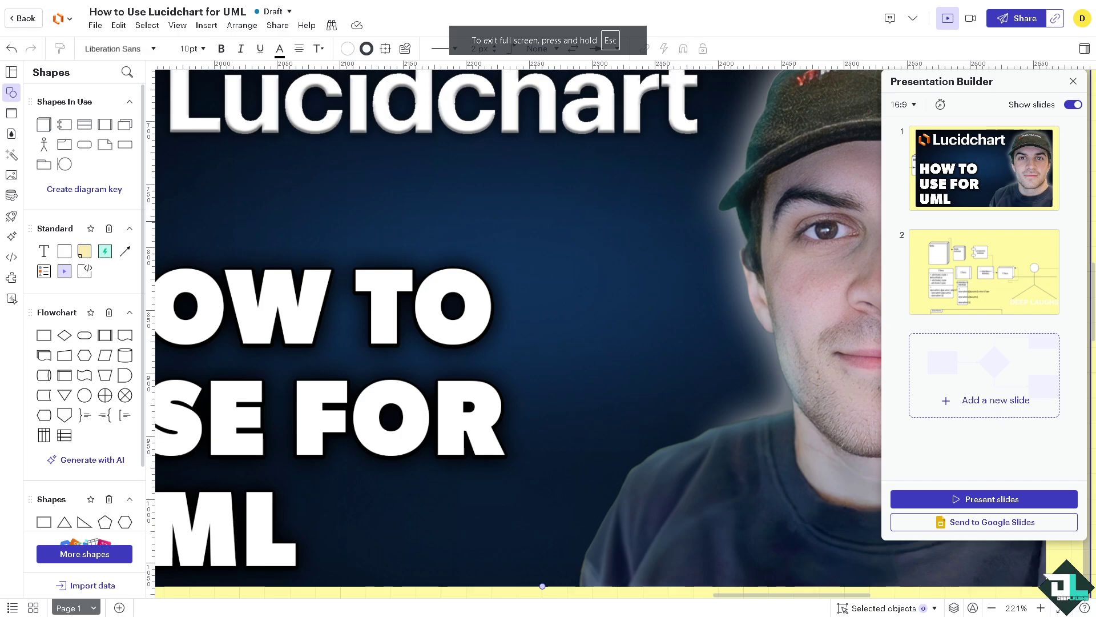
left_click(891, 18)
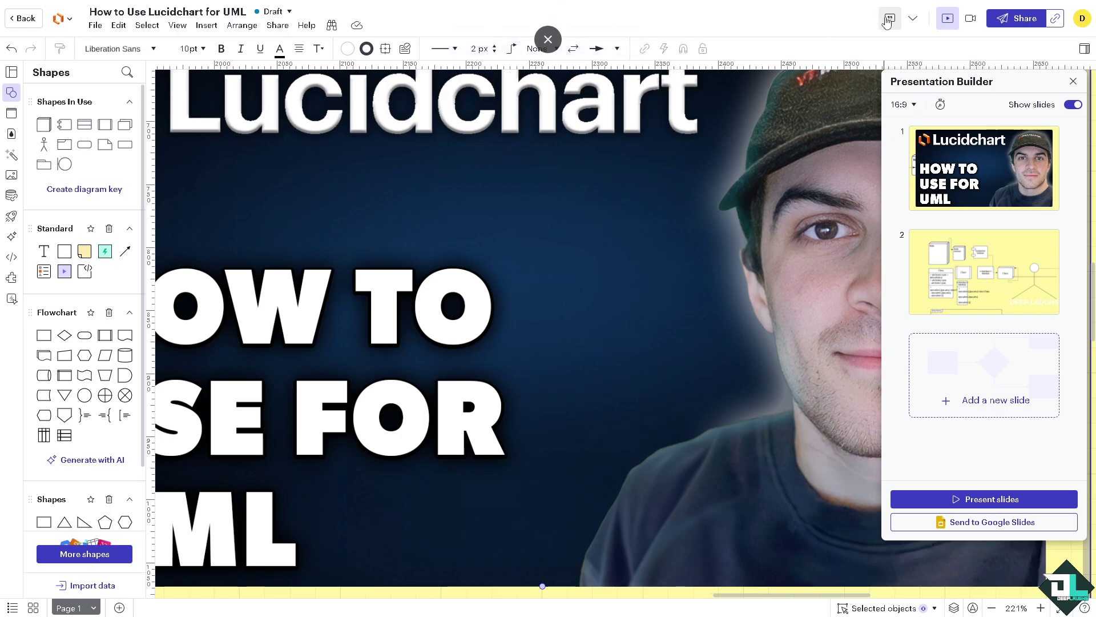
left_click(545, 211)
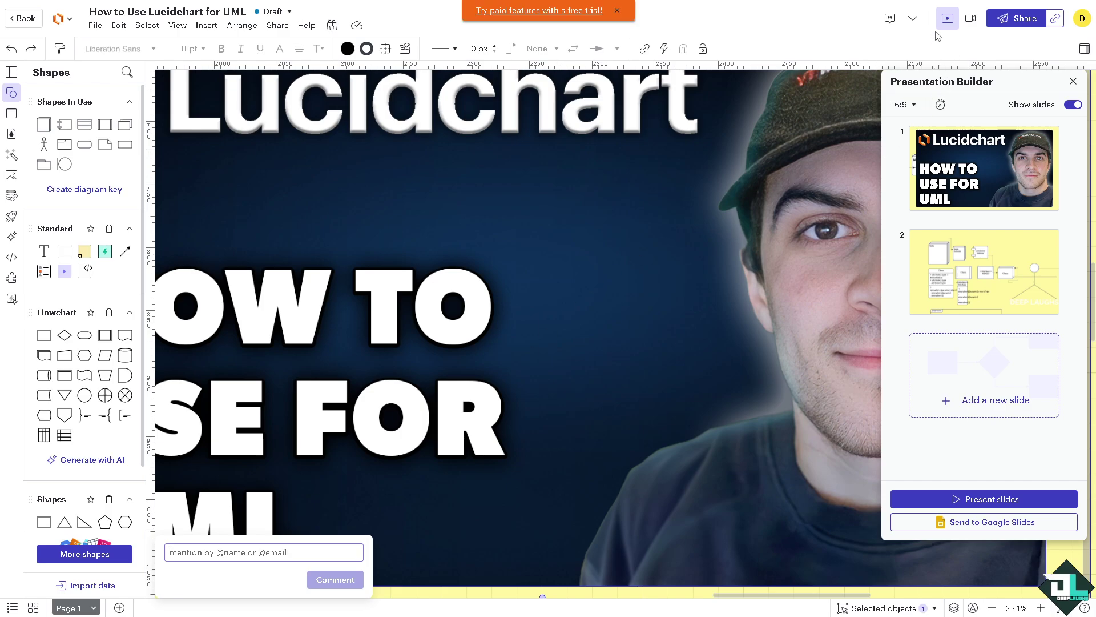
Review the Edit and share permission levels in Share, then close it and the free-trial banner
left_click(1021, 24)
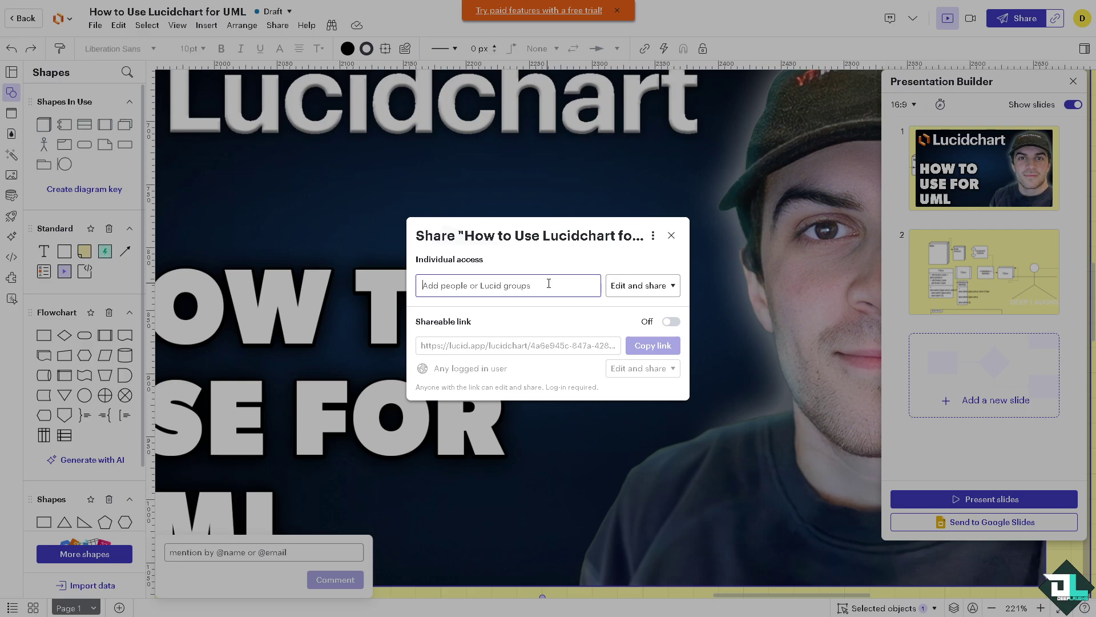
left_click(640, 287)
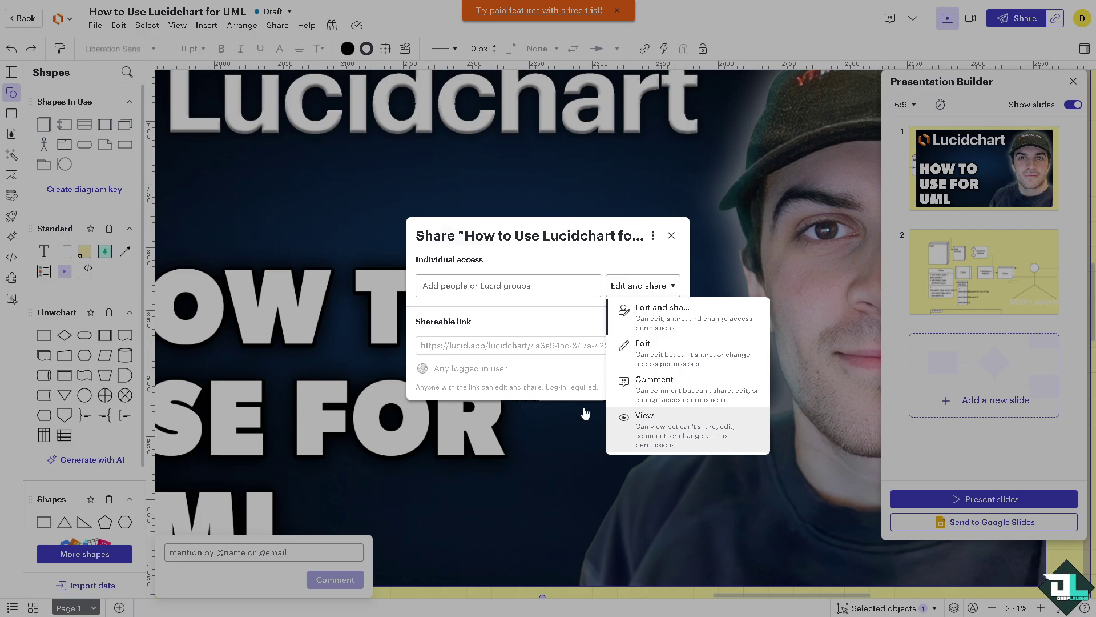
left_click(542, 371)
left_click(672, 235)
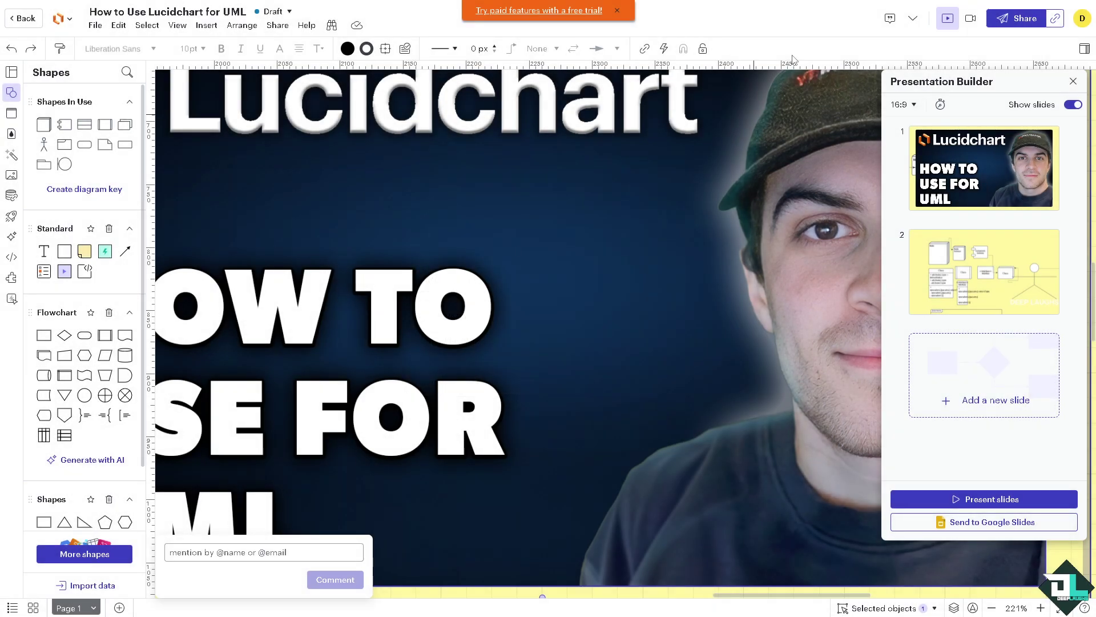
left_click(617, 10)
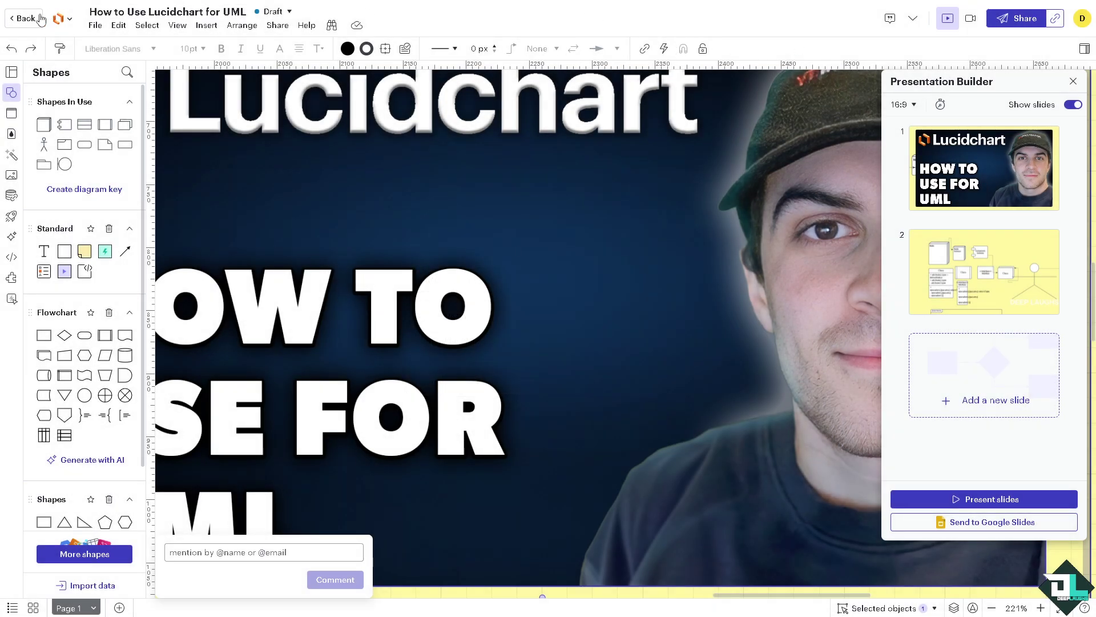
Save the document and bring up the File > Export format list
left_click(95, 26)
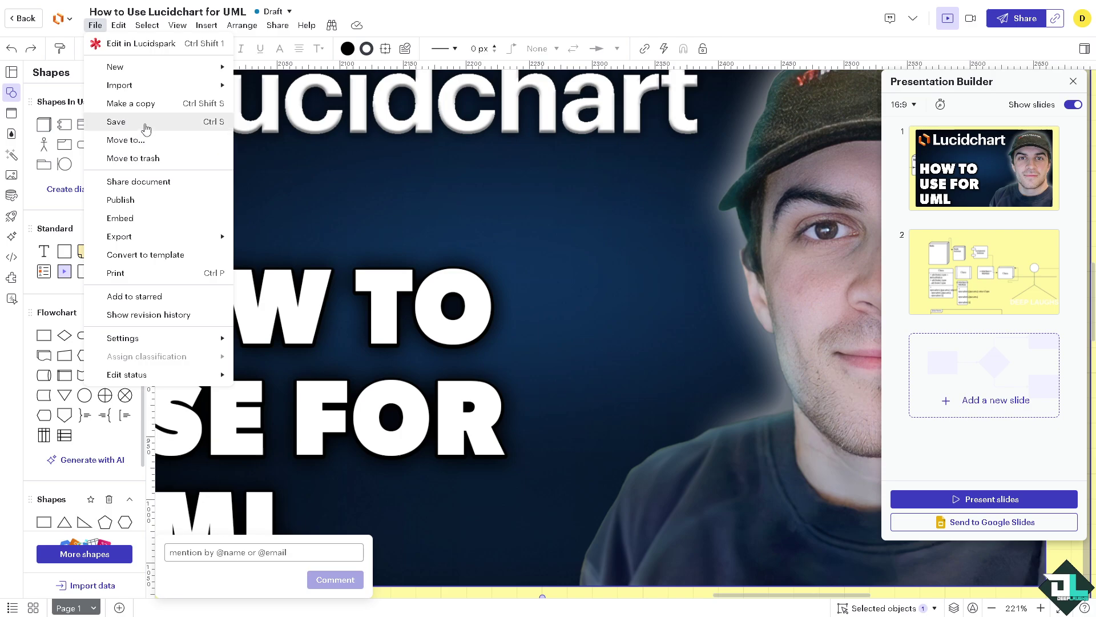
left_click(146, 128)
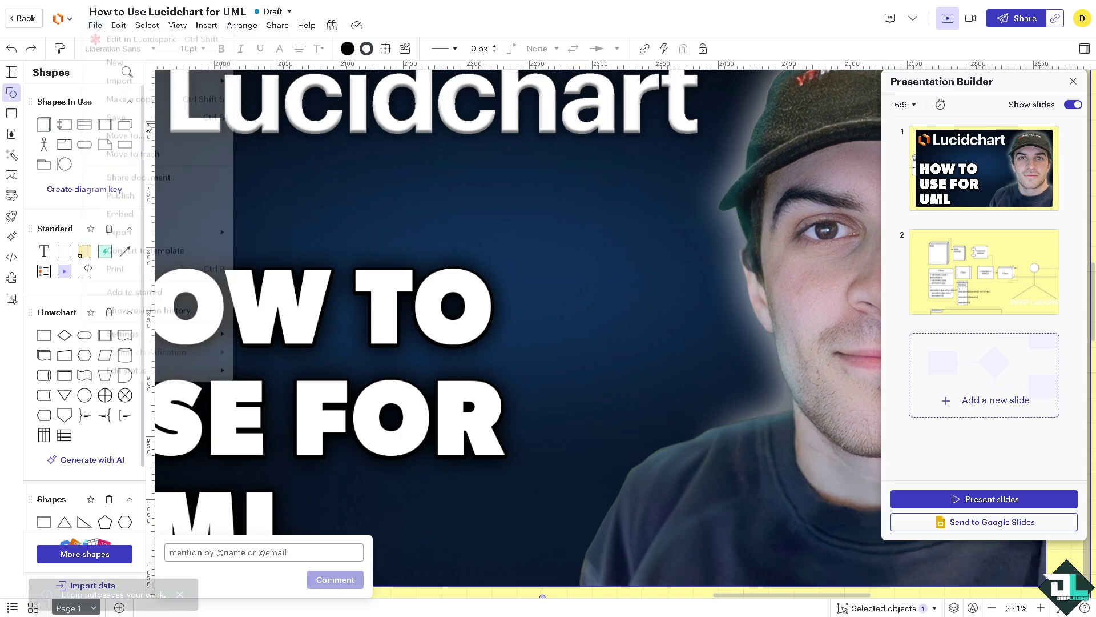
left_click(96, 27)
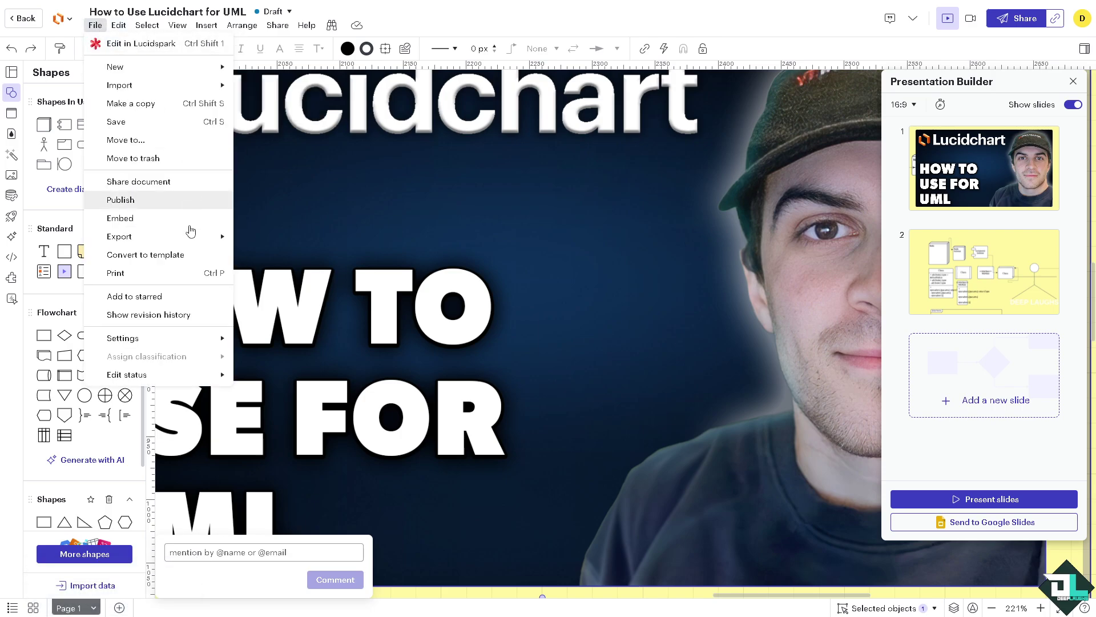
mouse_move(191, 237)
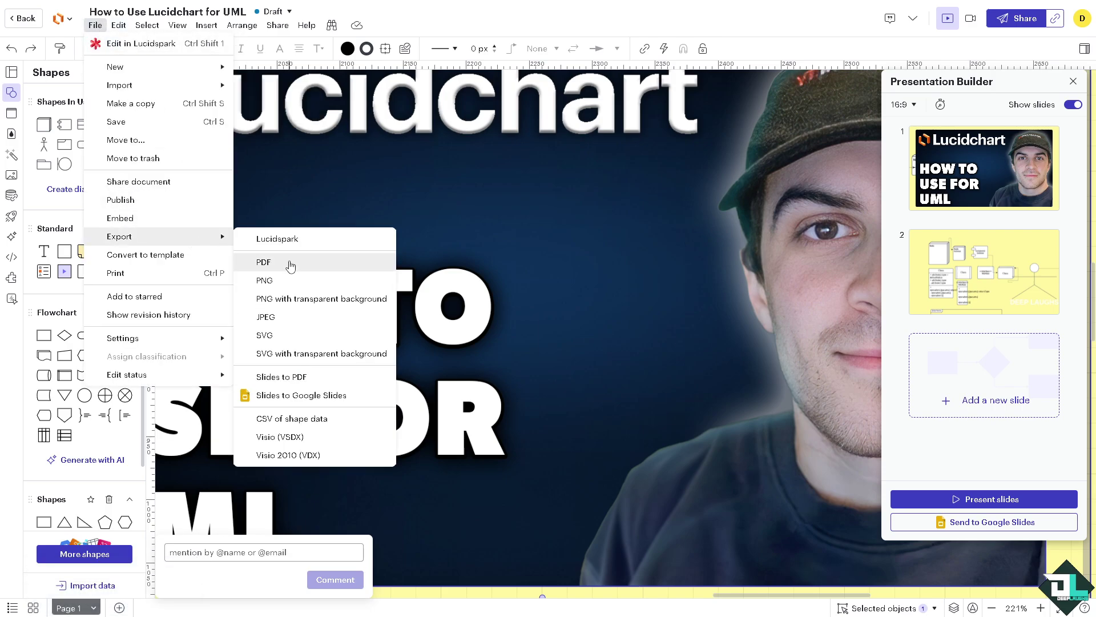
Set up a PDF export with yellow page fill included, Letter page size and portrait orientation
left_click(290, 264)
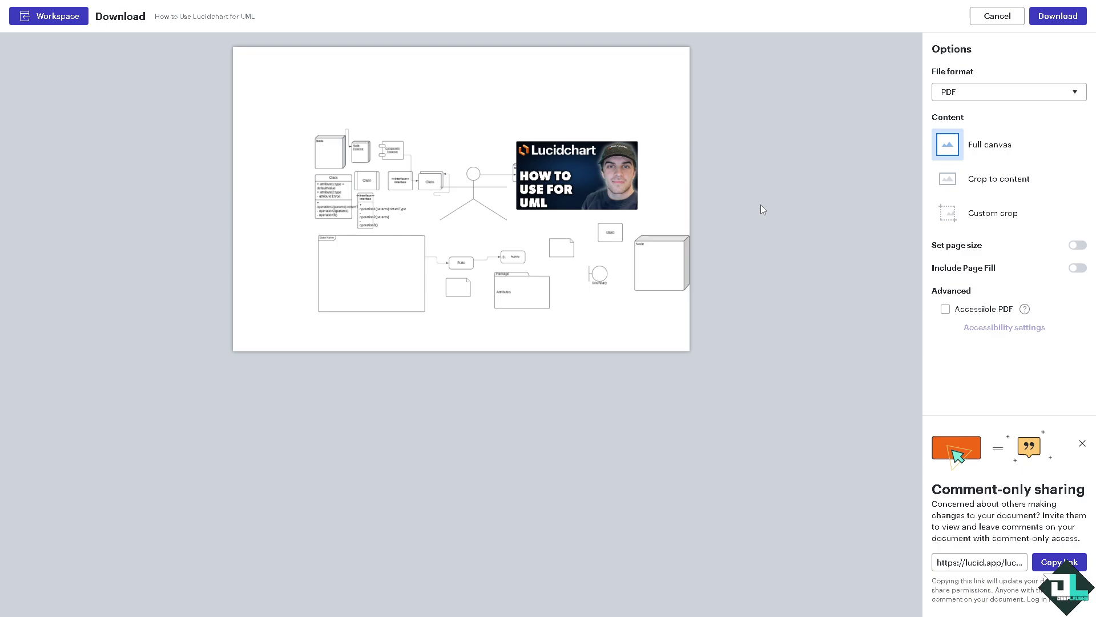
left_click(1077, 268)
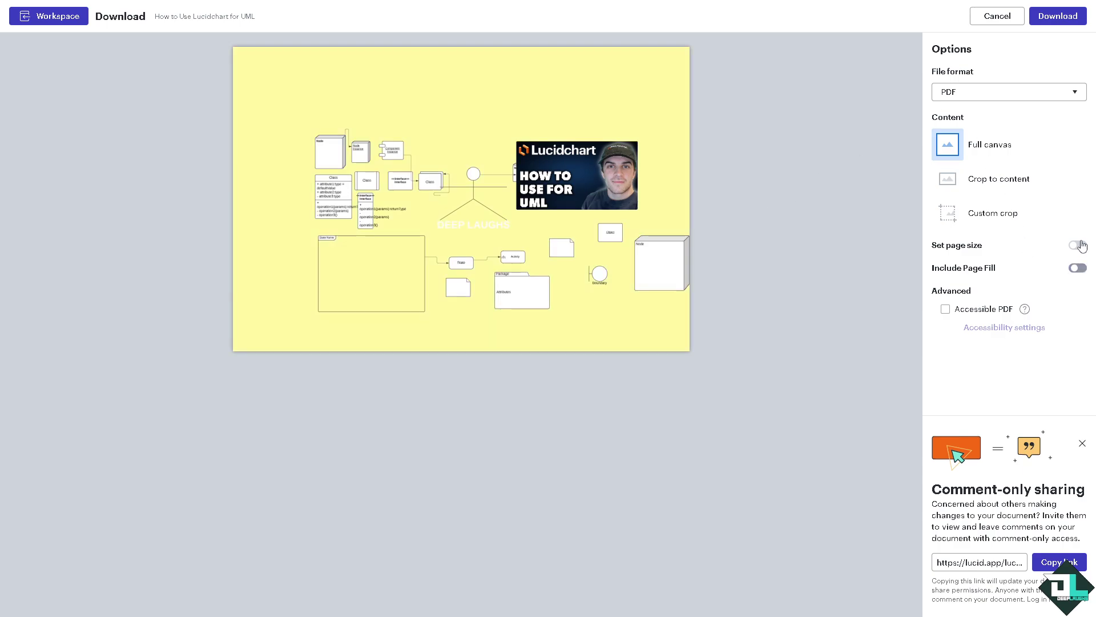
left_click(1077, 245)
left_click(1000, 93)
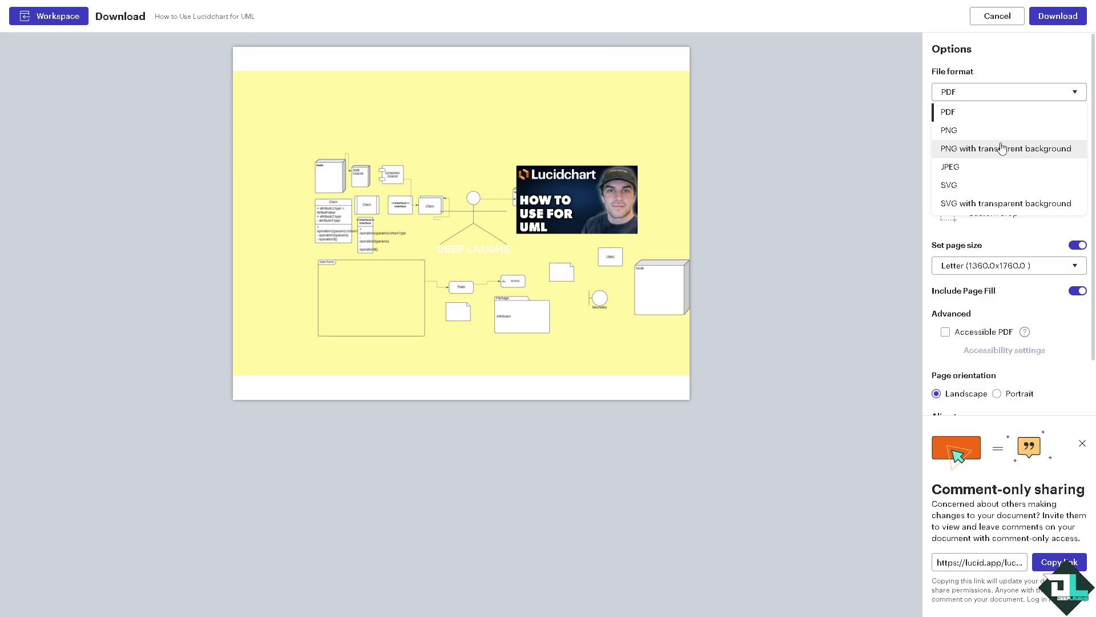
left_click(998, 393)
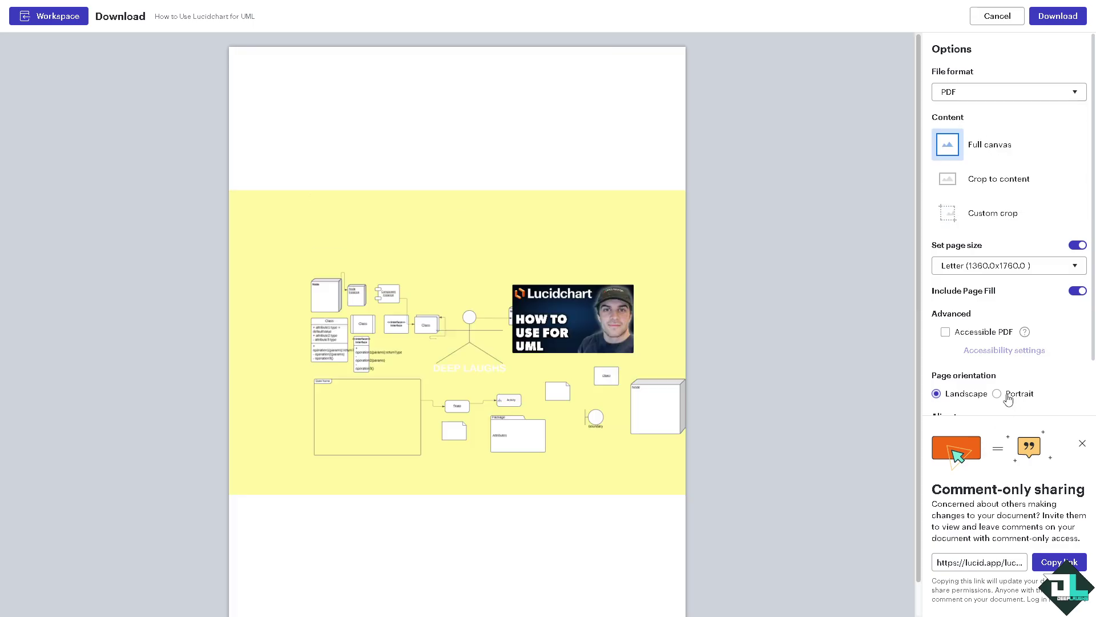
Cancel the PDF download and start converting the document to a Flowcharts template
left_click(996, 16)
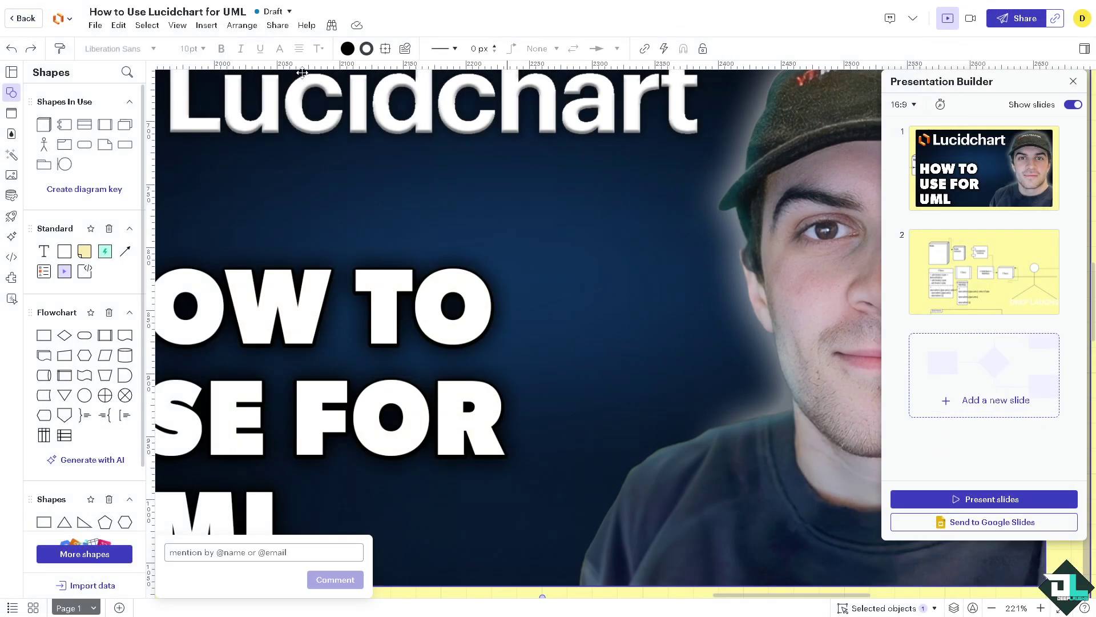
left_click(95, 27)
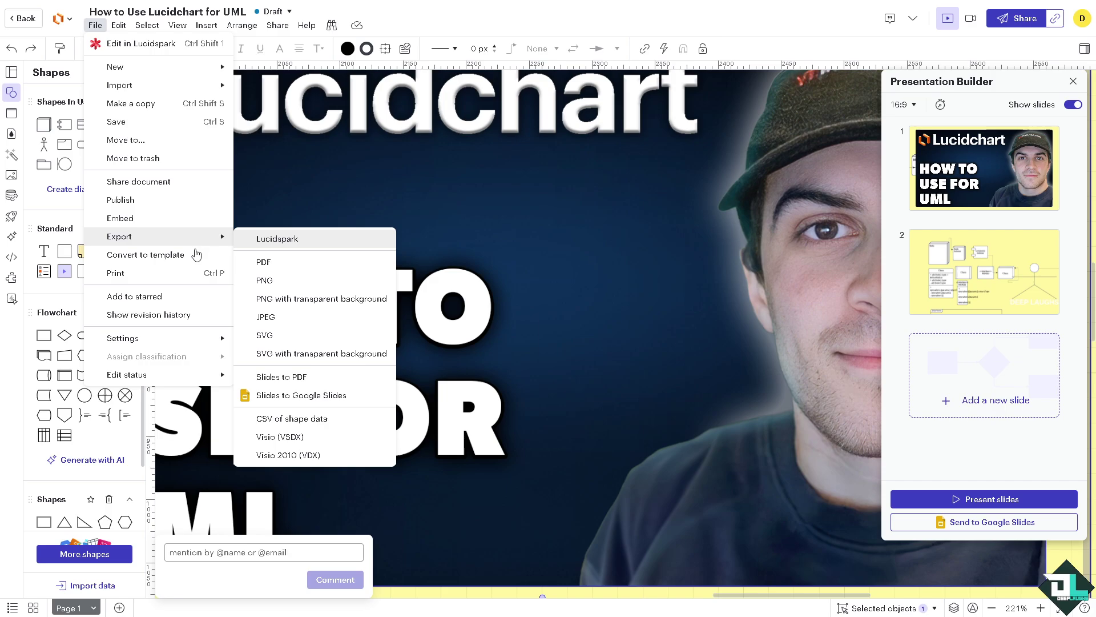
left_click(192, 263)
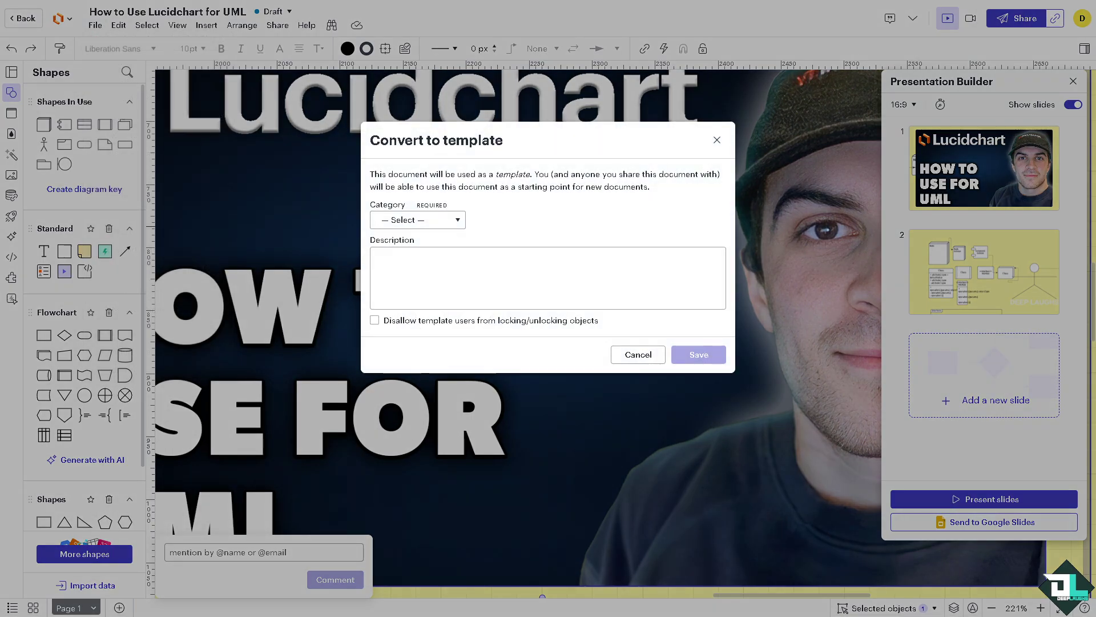
left_click(451, 222)
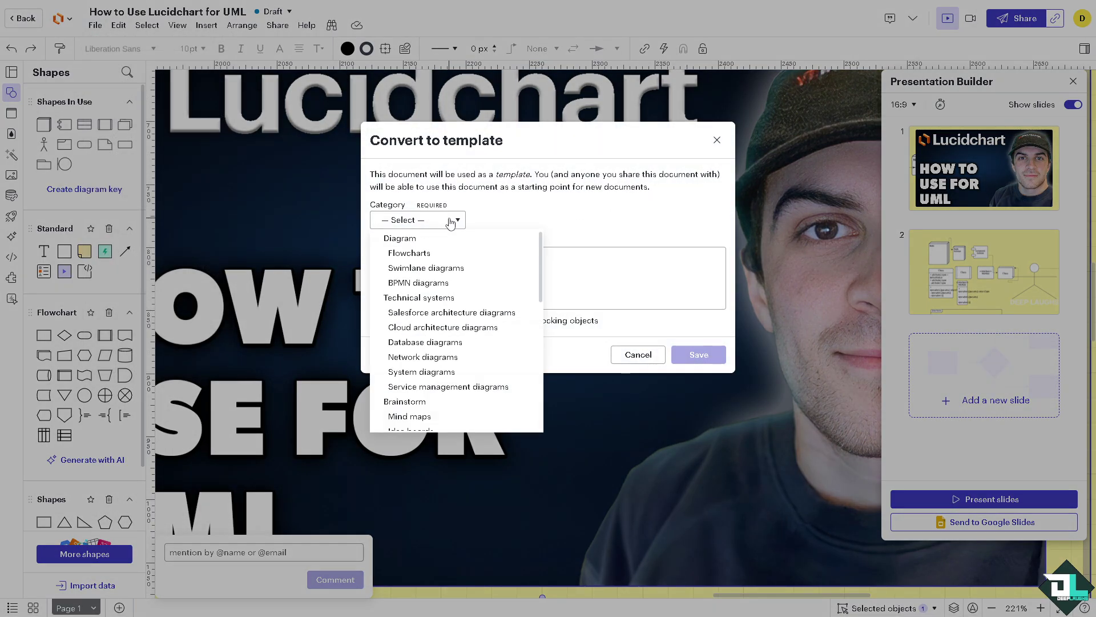
left_click(474, 257)
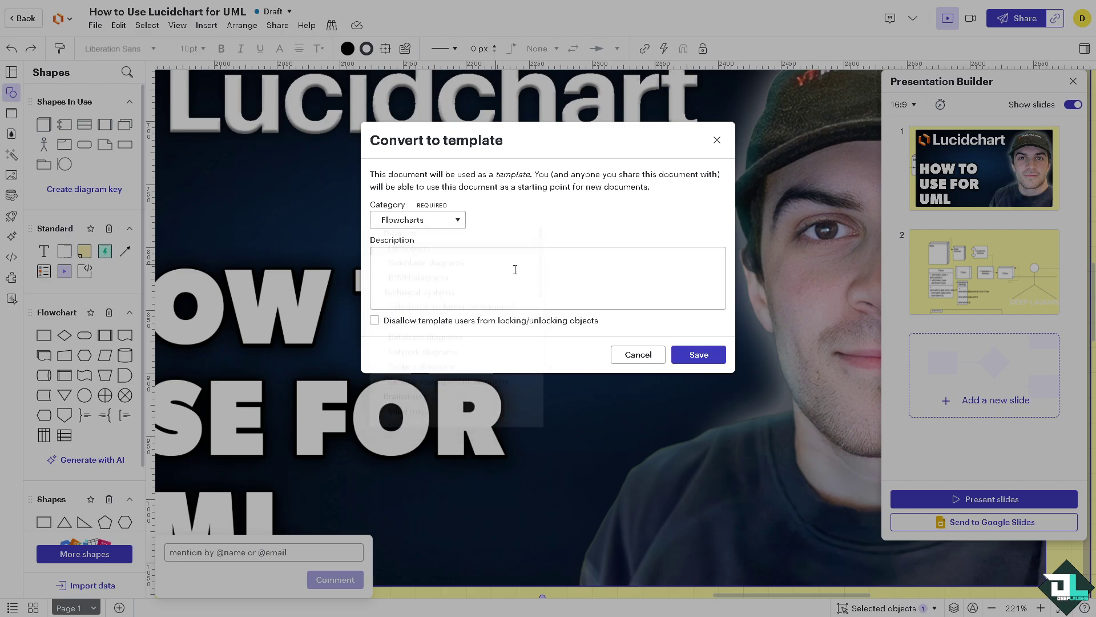
Paste the 'How to Use Lucidchart for UML' description, disallow locking/unlocking, and save the template
left_click(517, 269)
type("How to Use Lucidchart for UML")
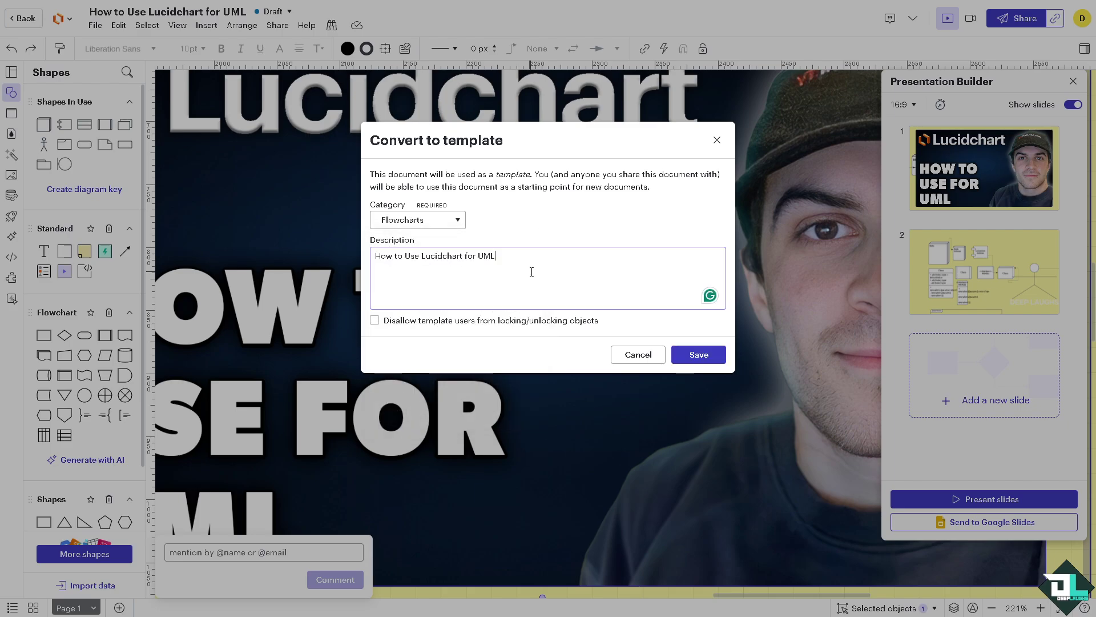
left_click(460, 321)
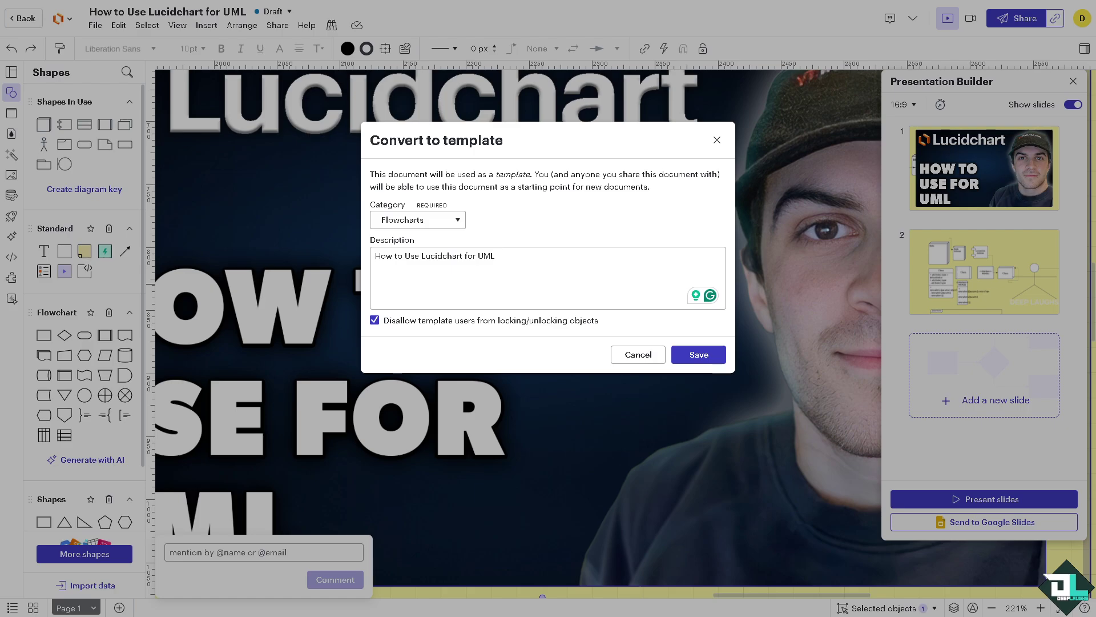
left_click(702, 353)
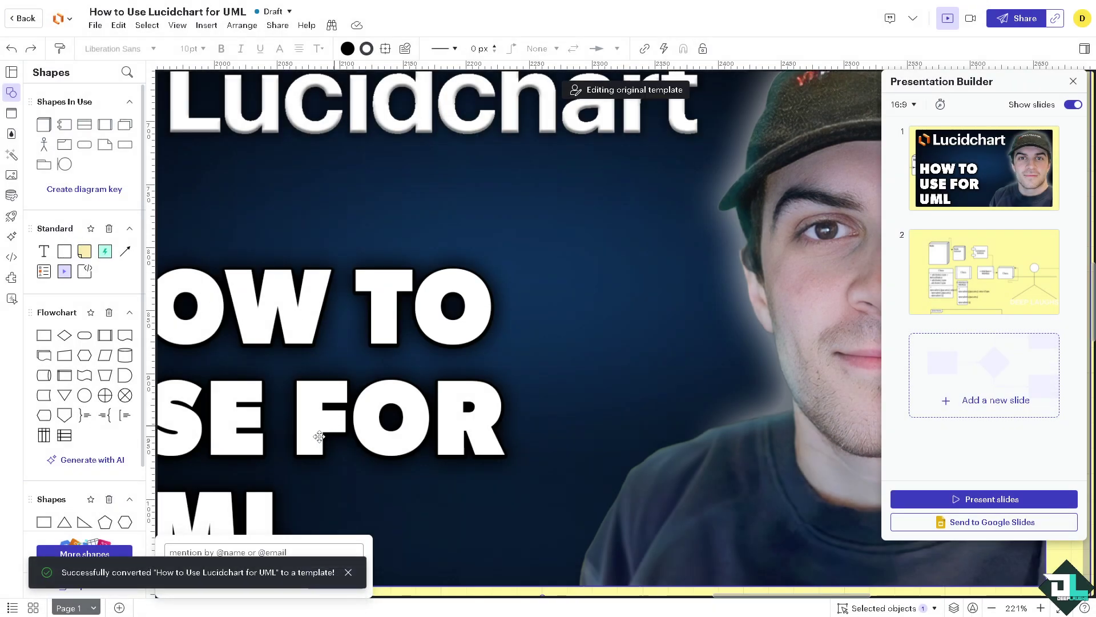
scroll(335, 367, "down", 5)
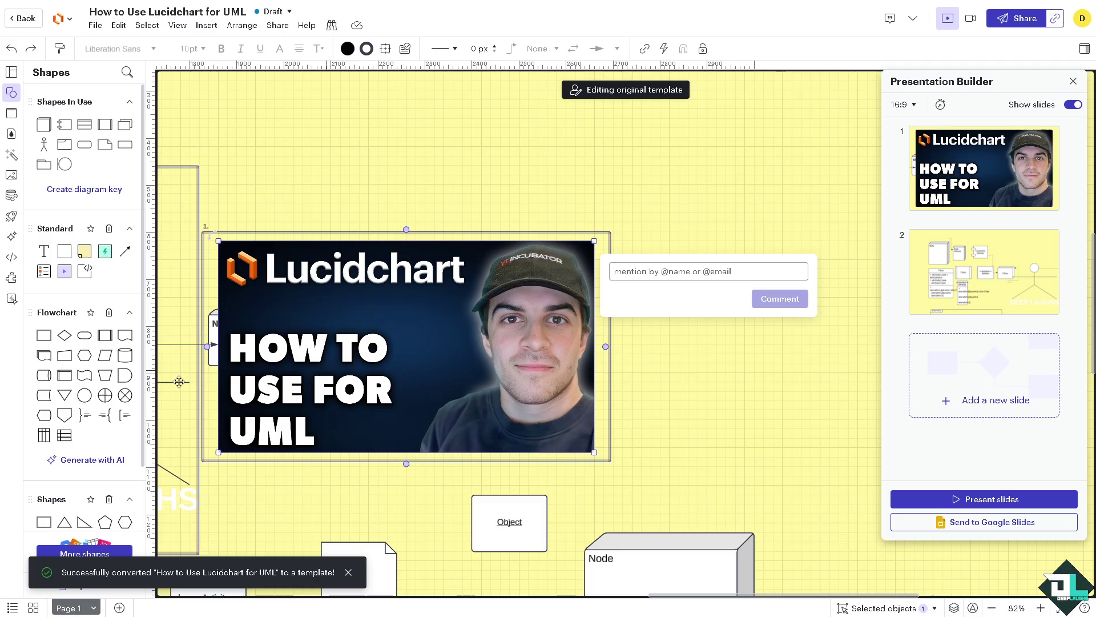